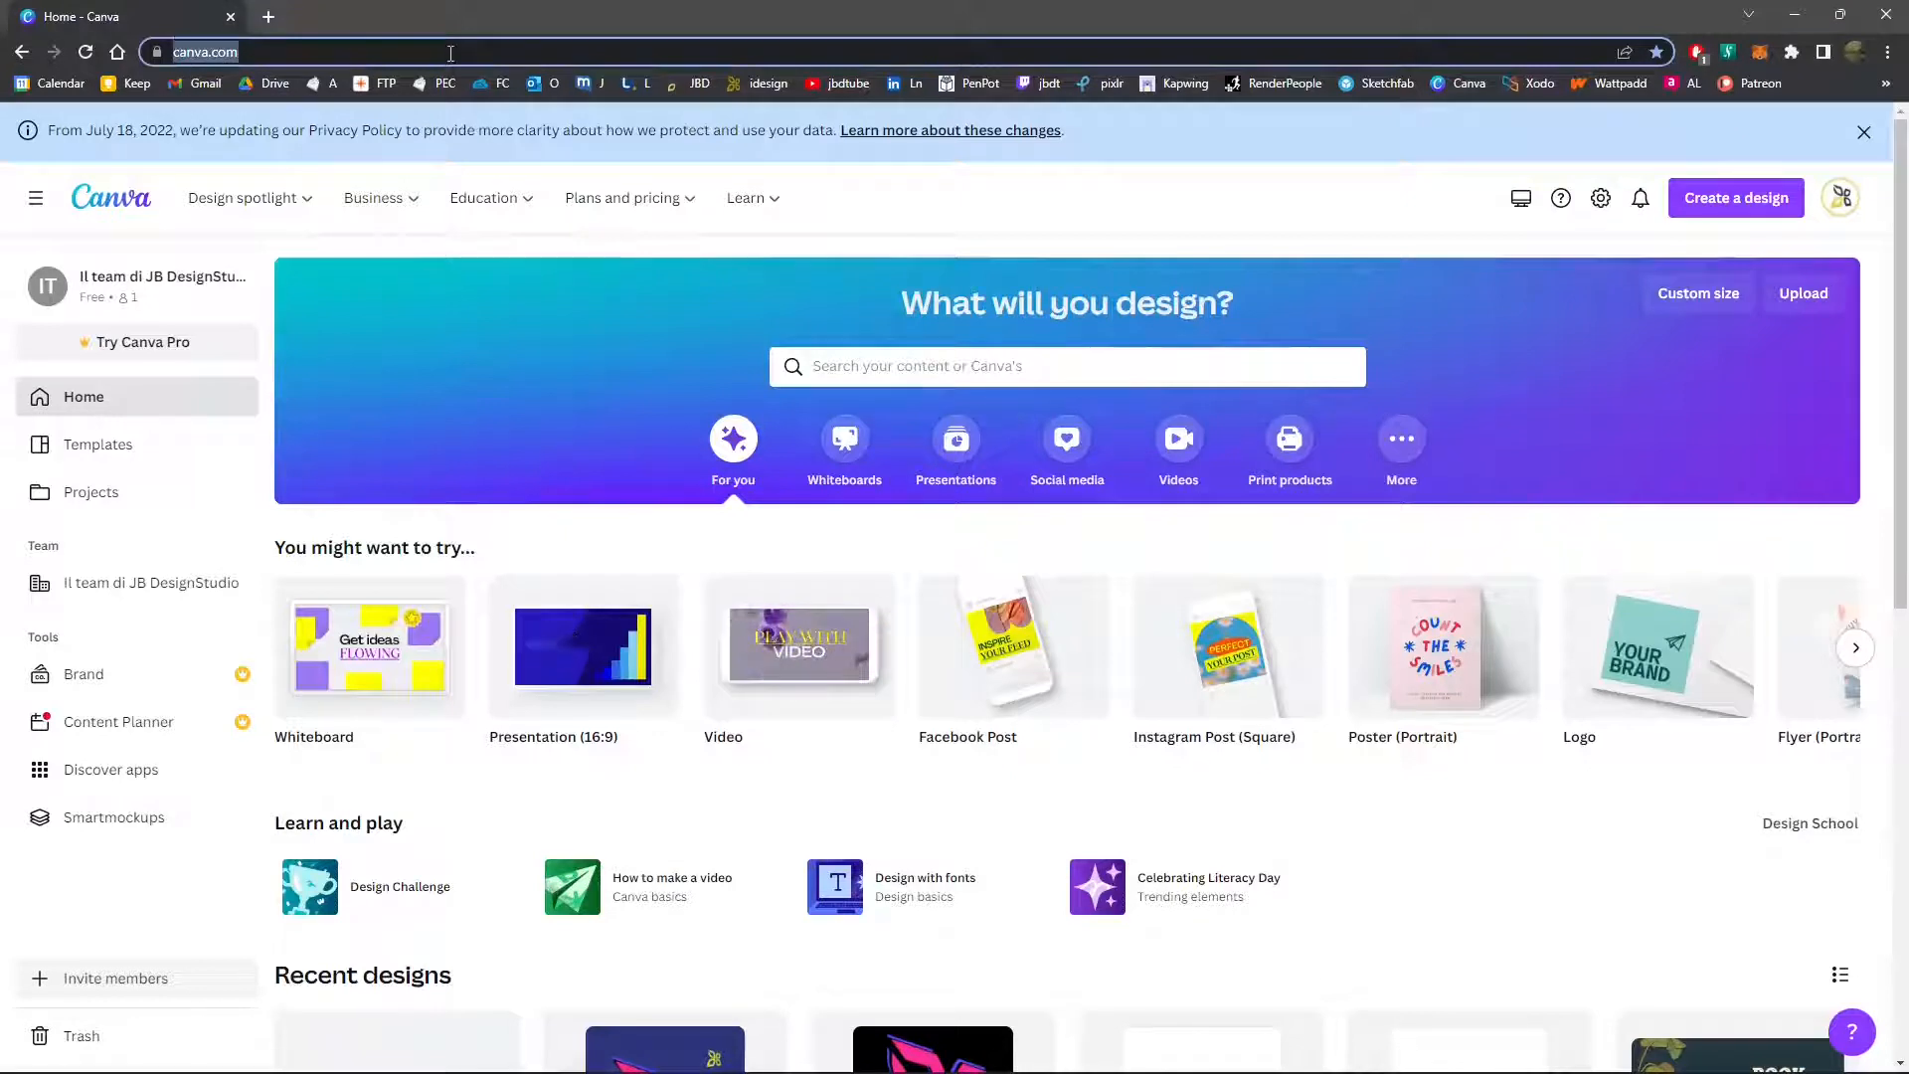
Create a blank Video design and upload all the files from the pianta folder to its uploads
click(786, 684)
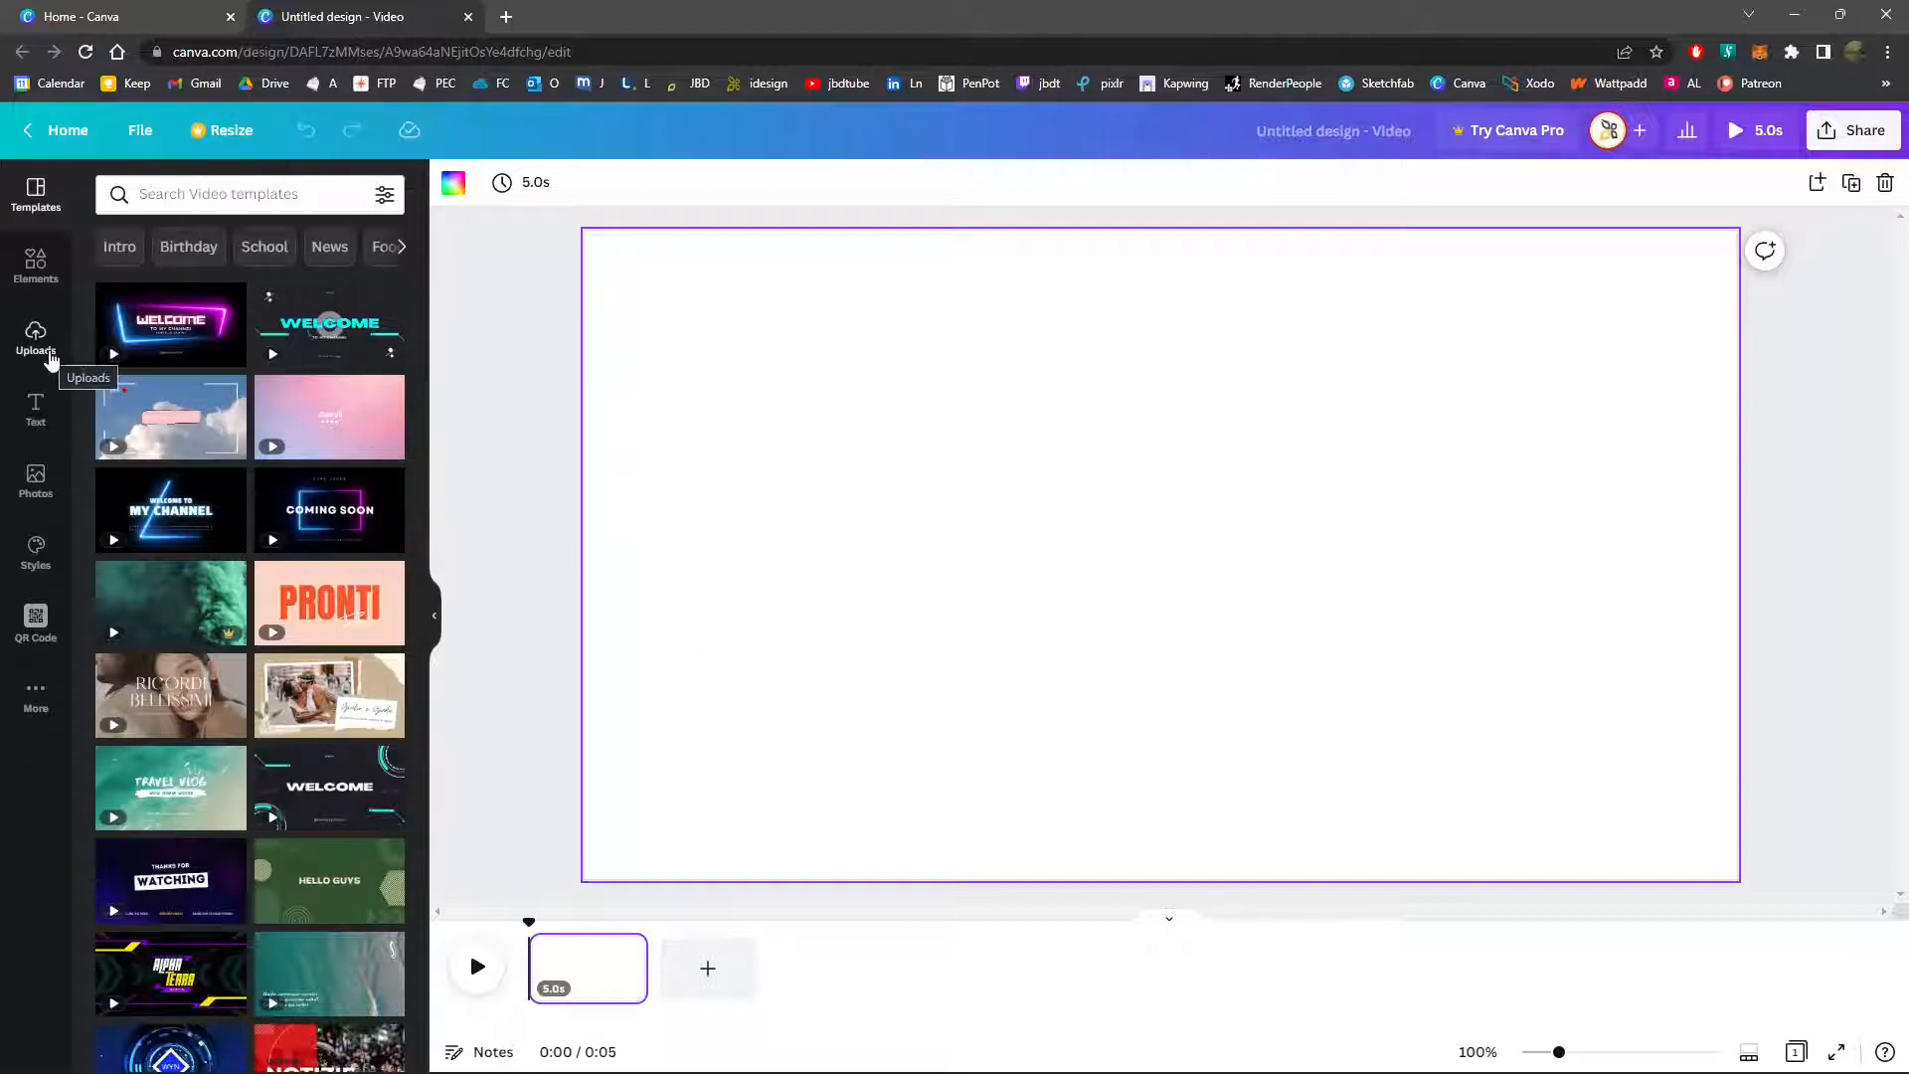
click(50, 358)
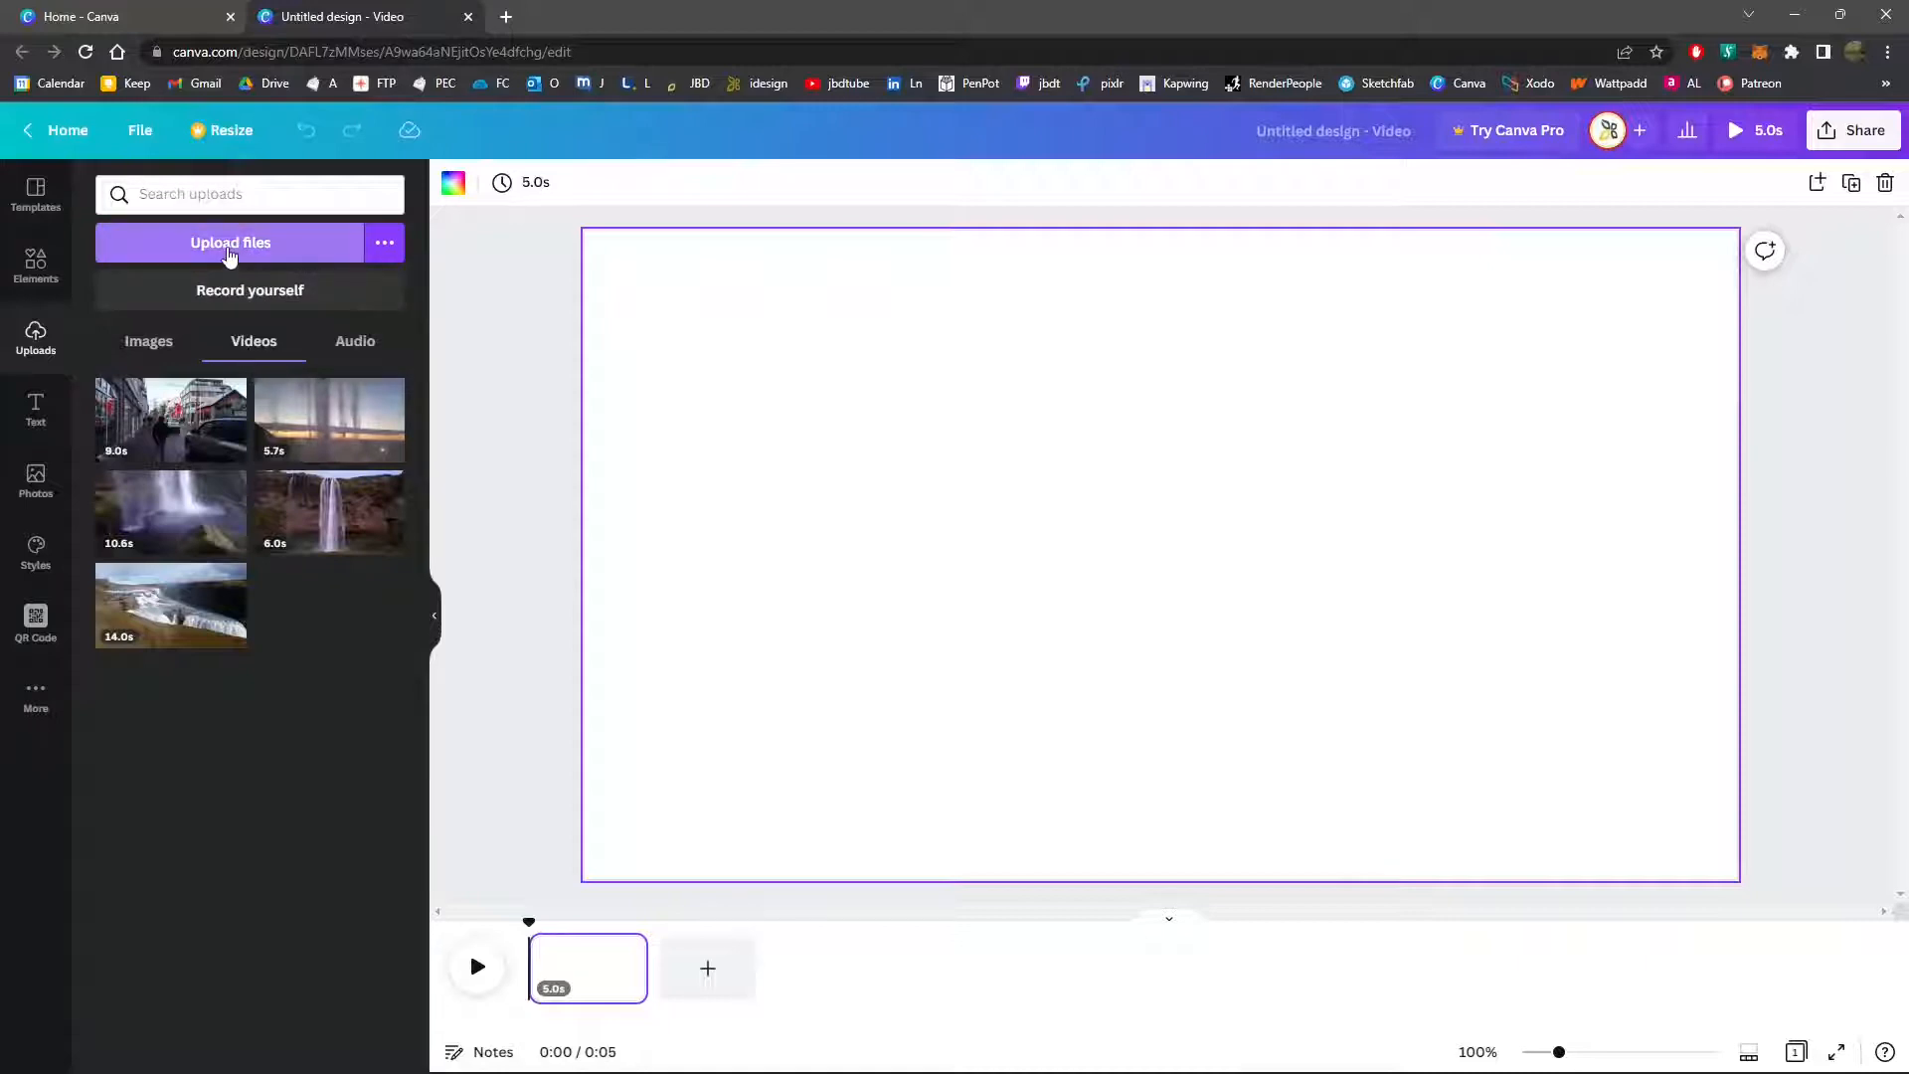
double_click(879, 27)
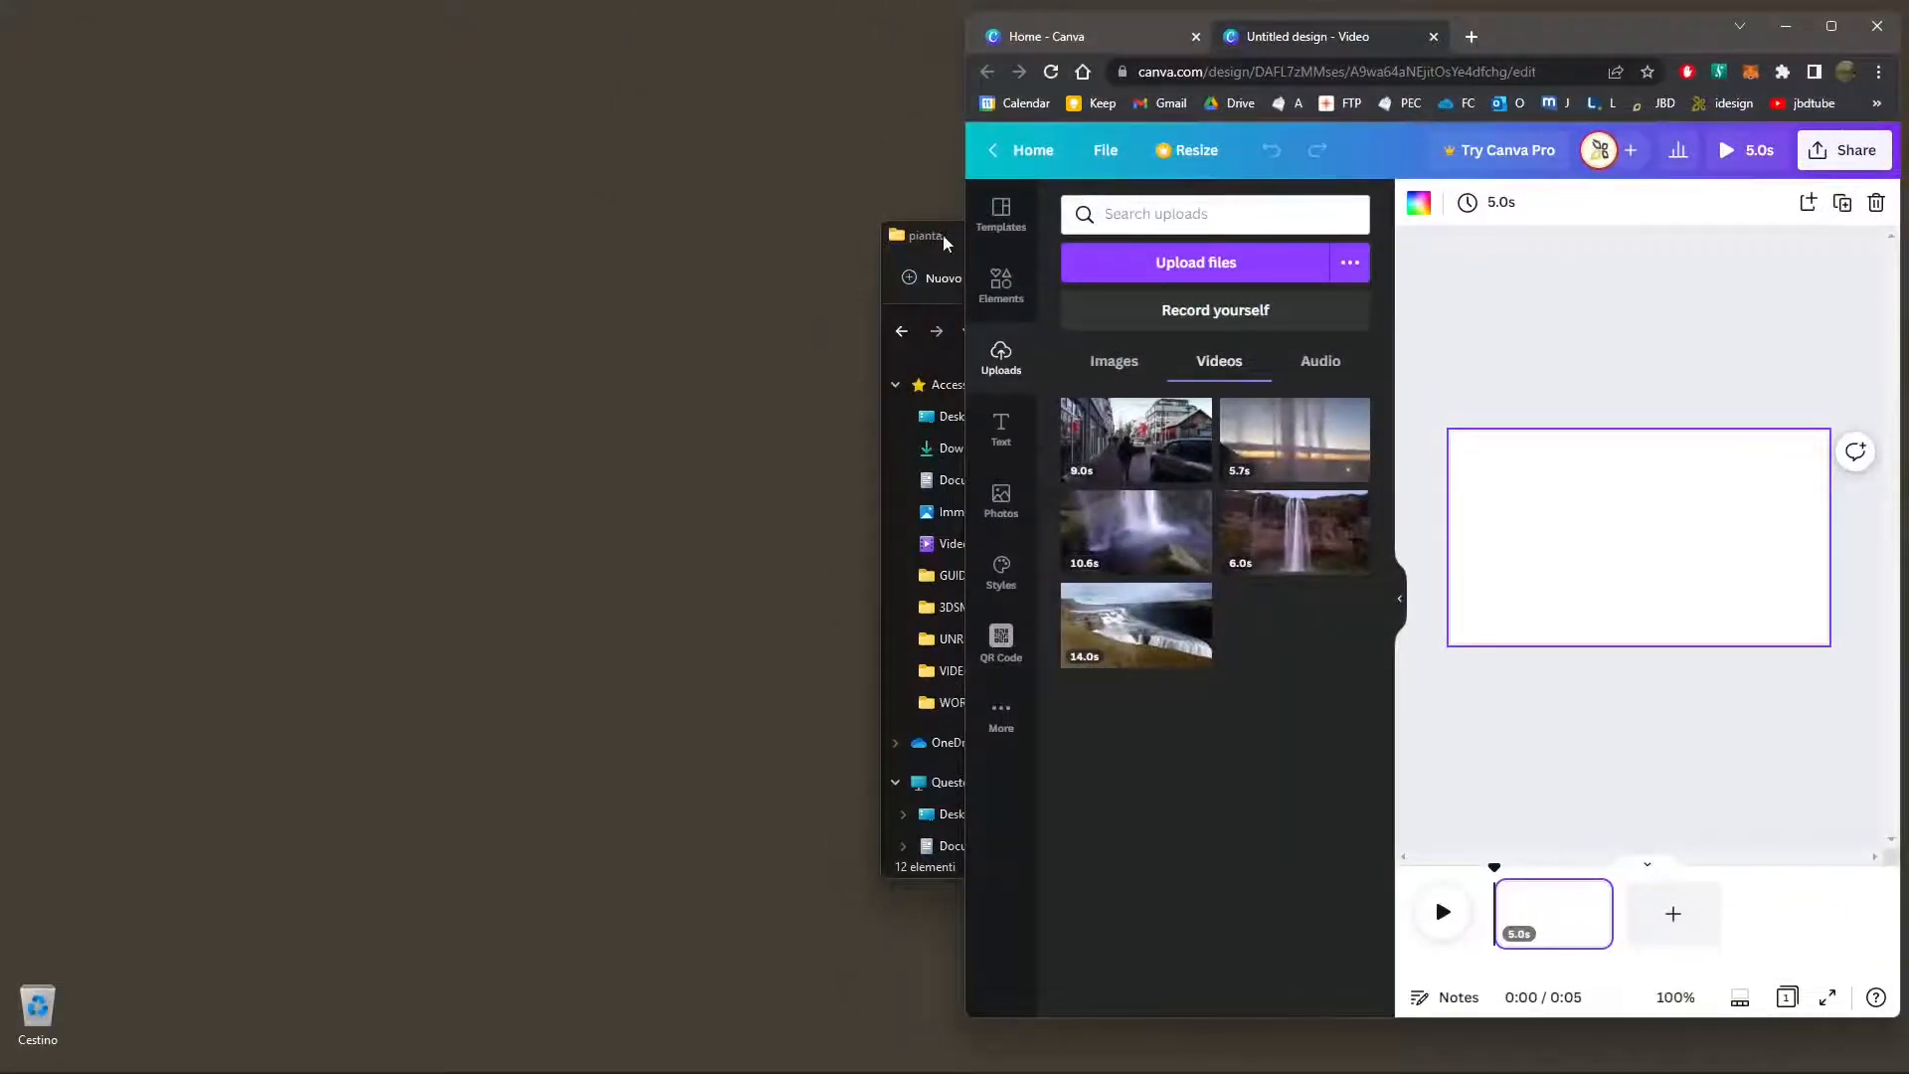
drag(944, 242, 60, 114)
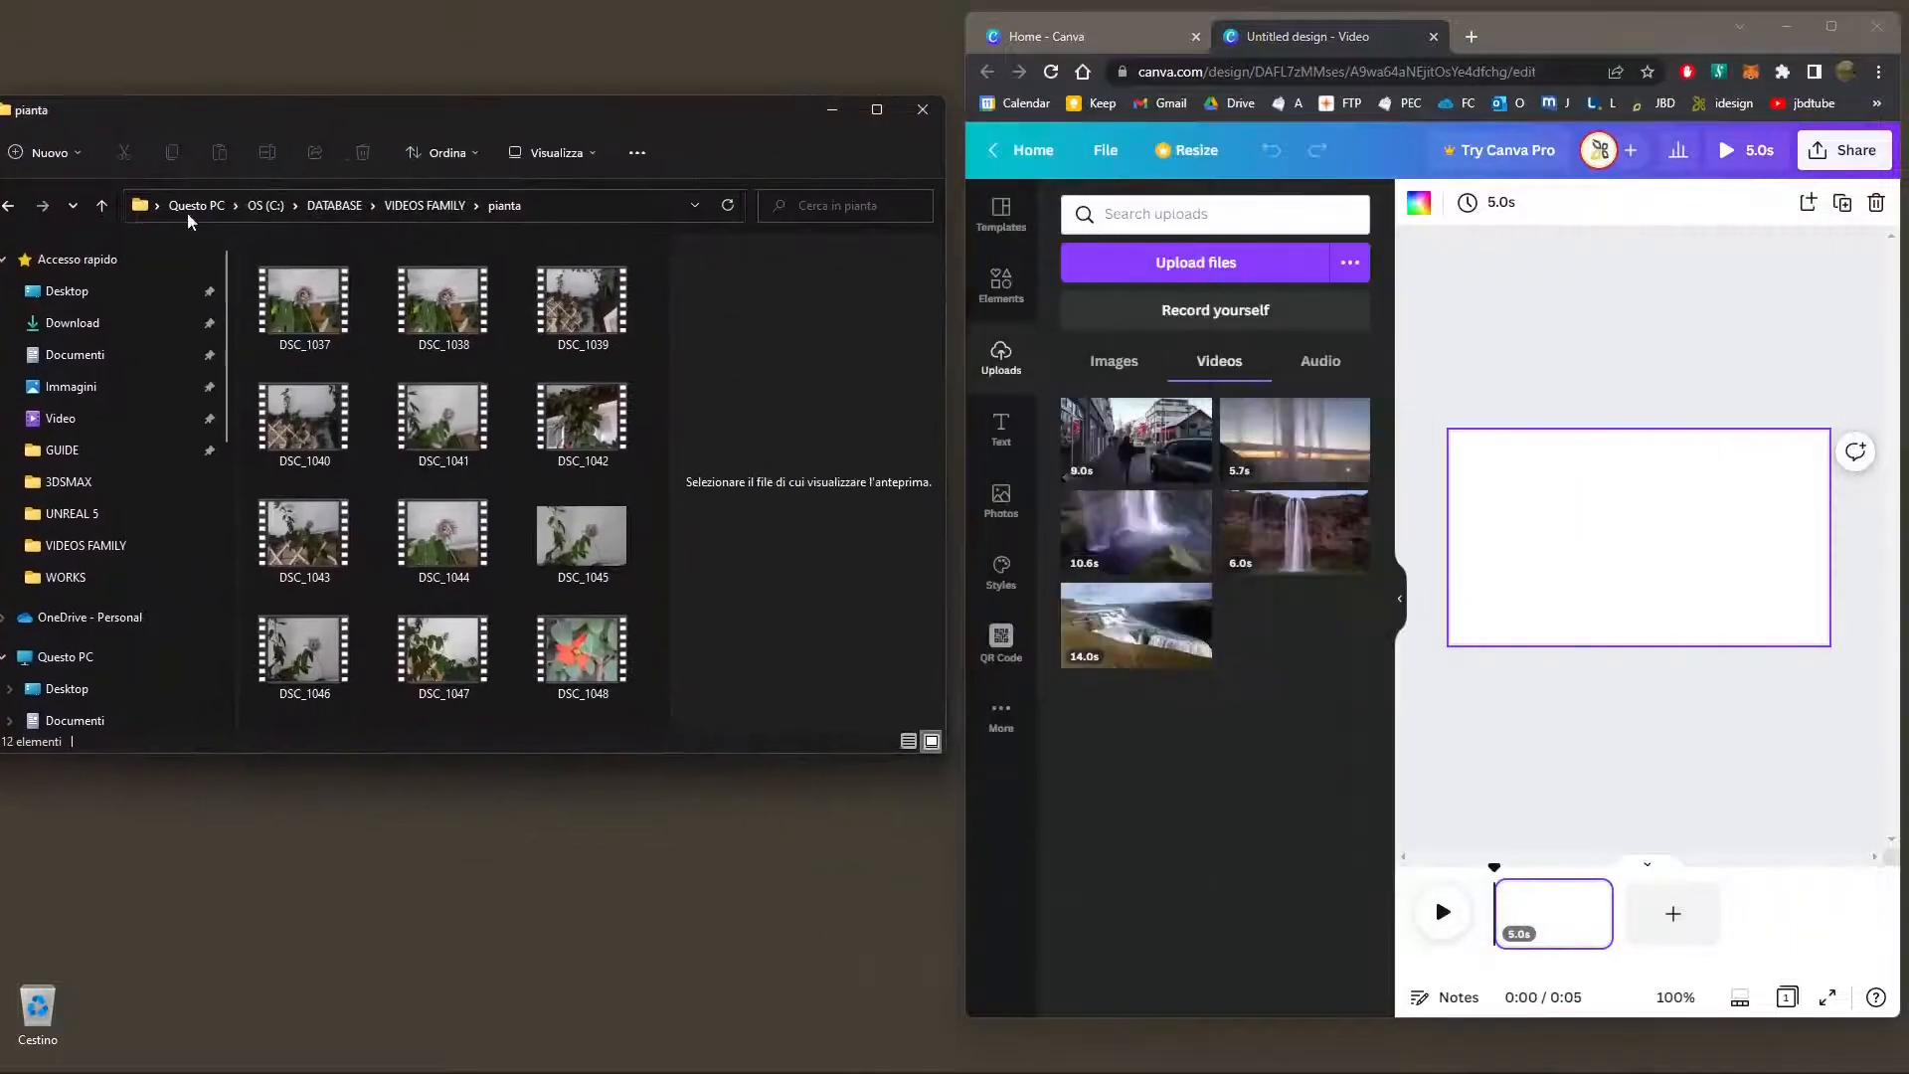
drag(656, 698, 1170, 776)
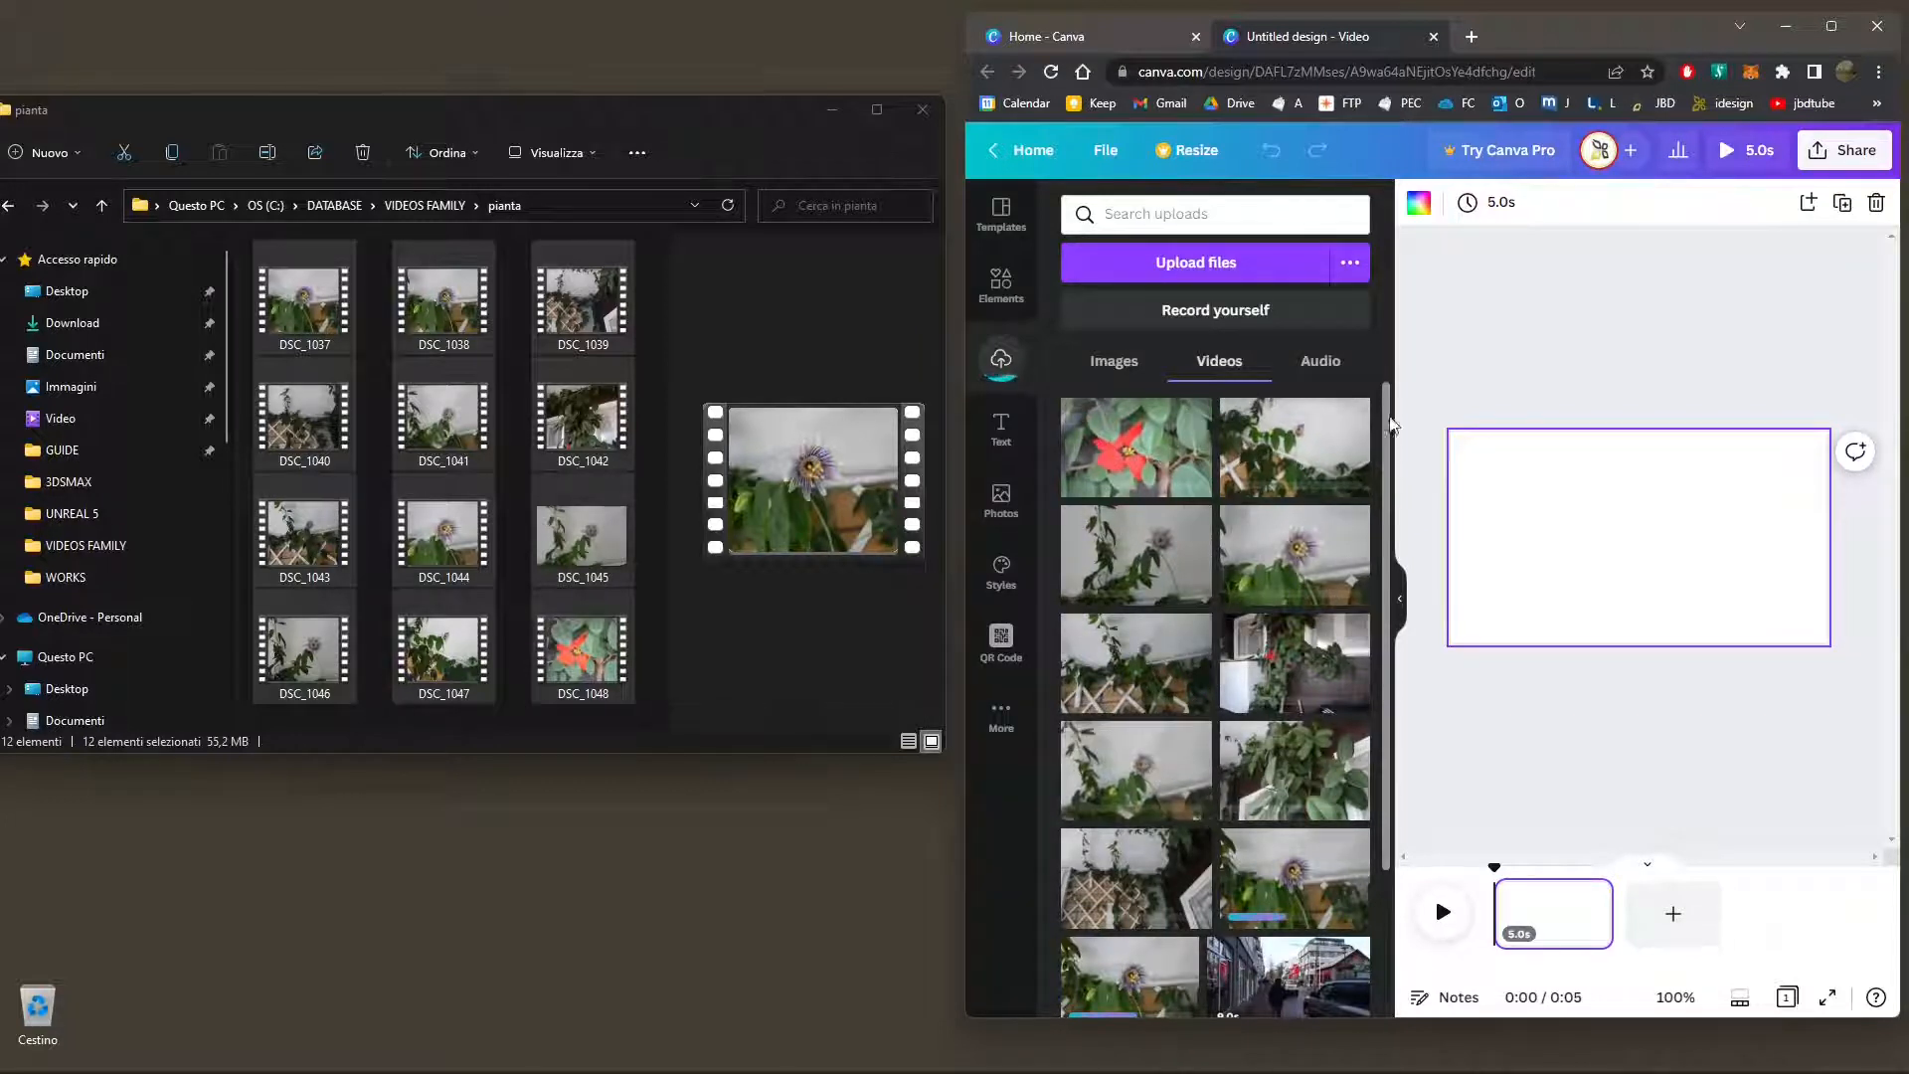
click(1831, 27)
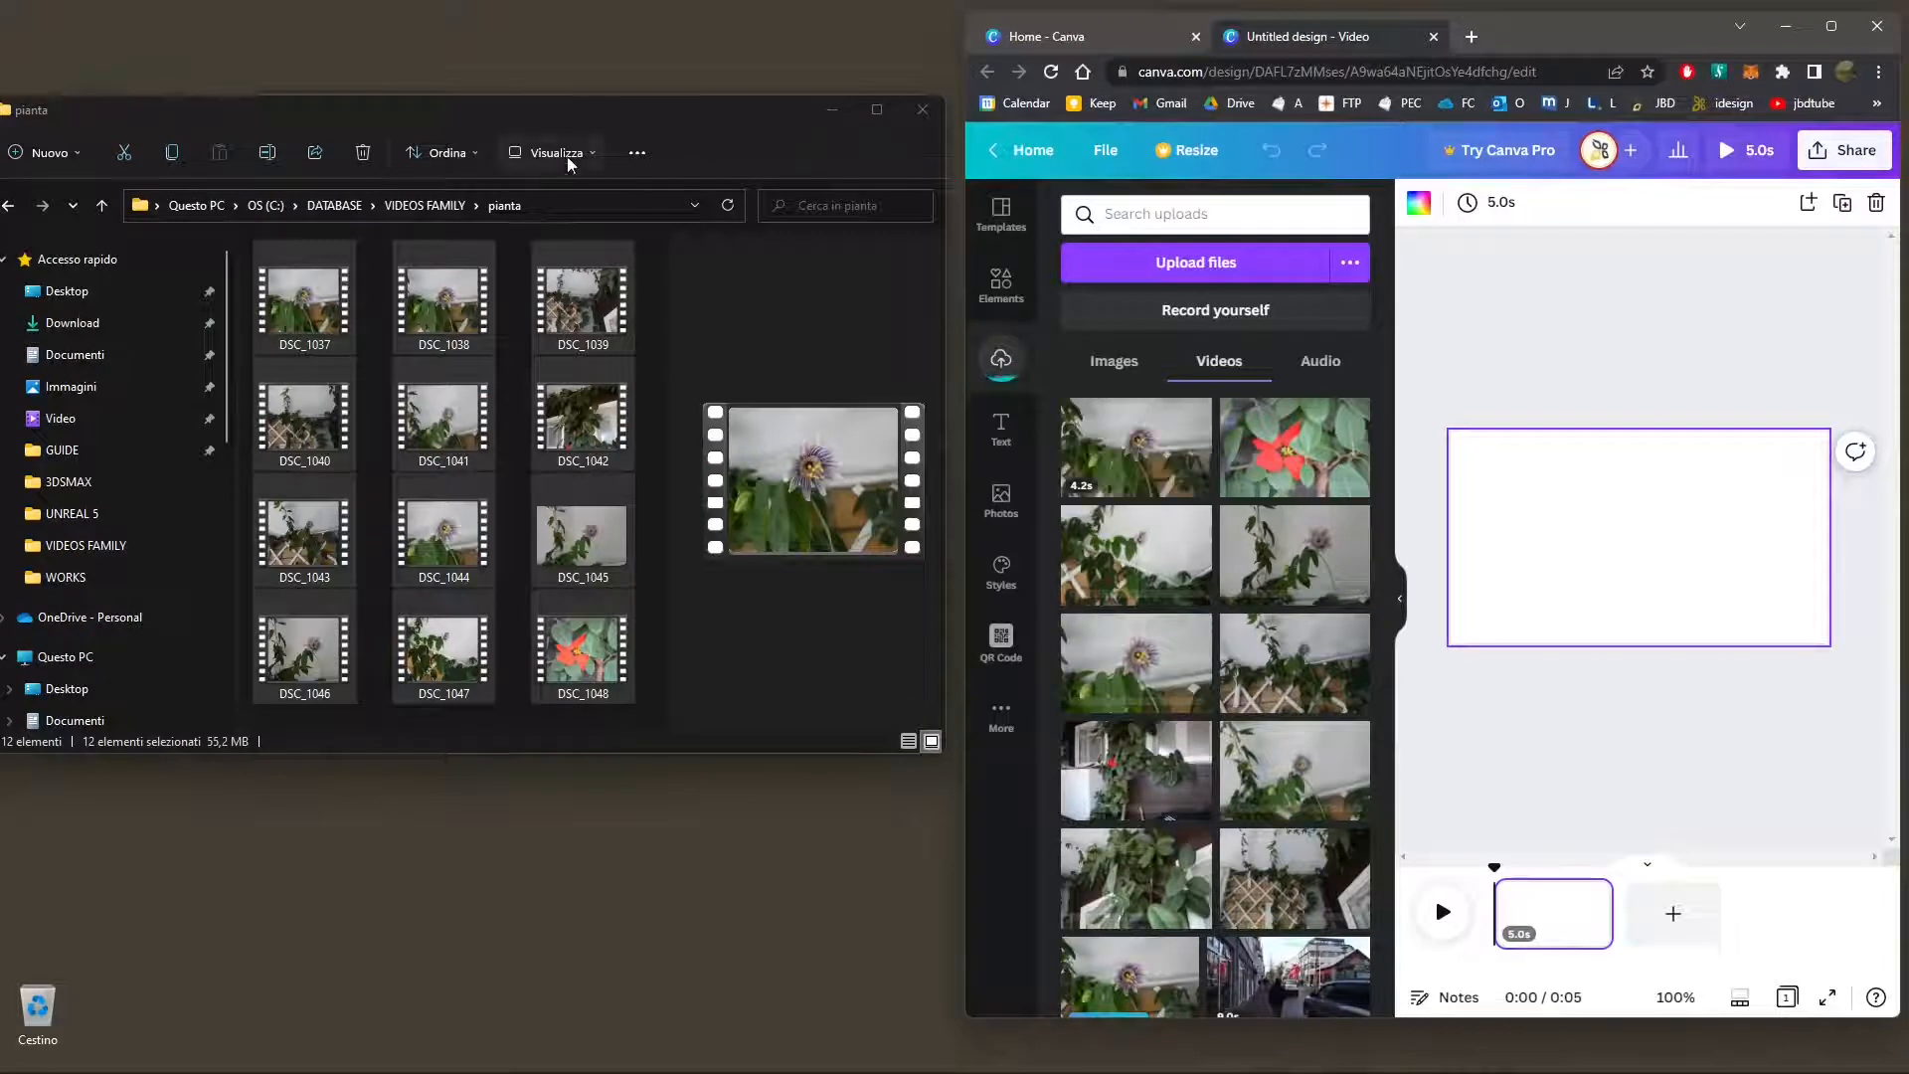
Show the pianta folder's files as a detailed list and sort them by date, oldest first
click(573, 155)
click(526, 358)
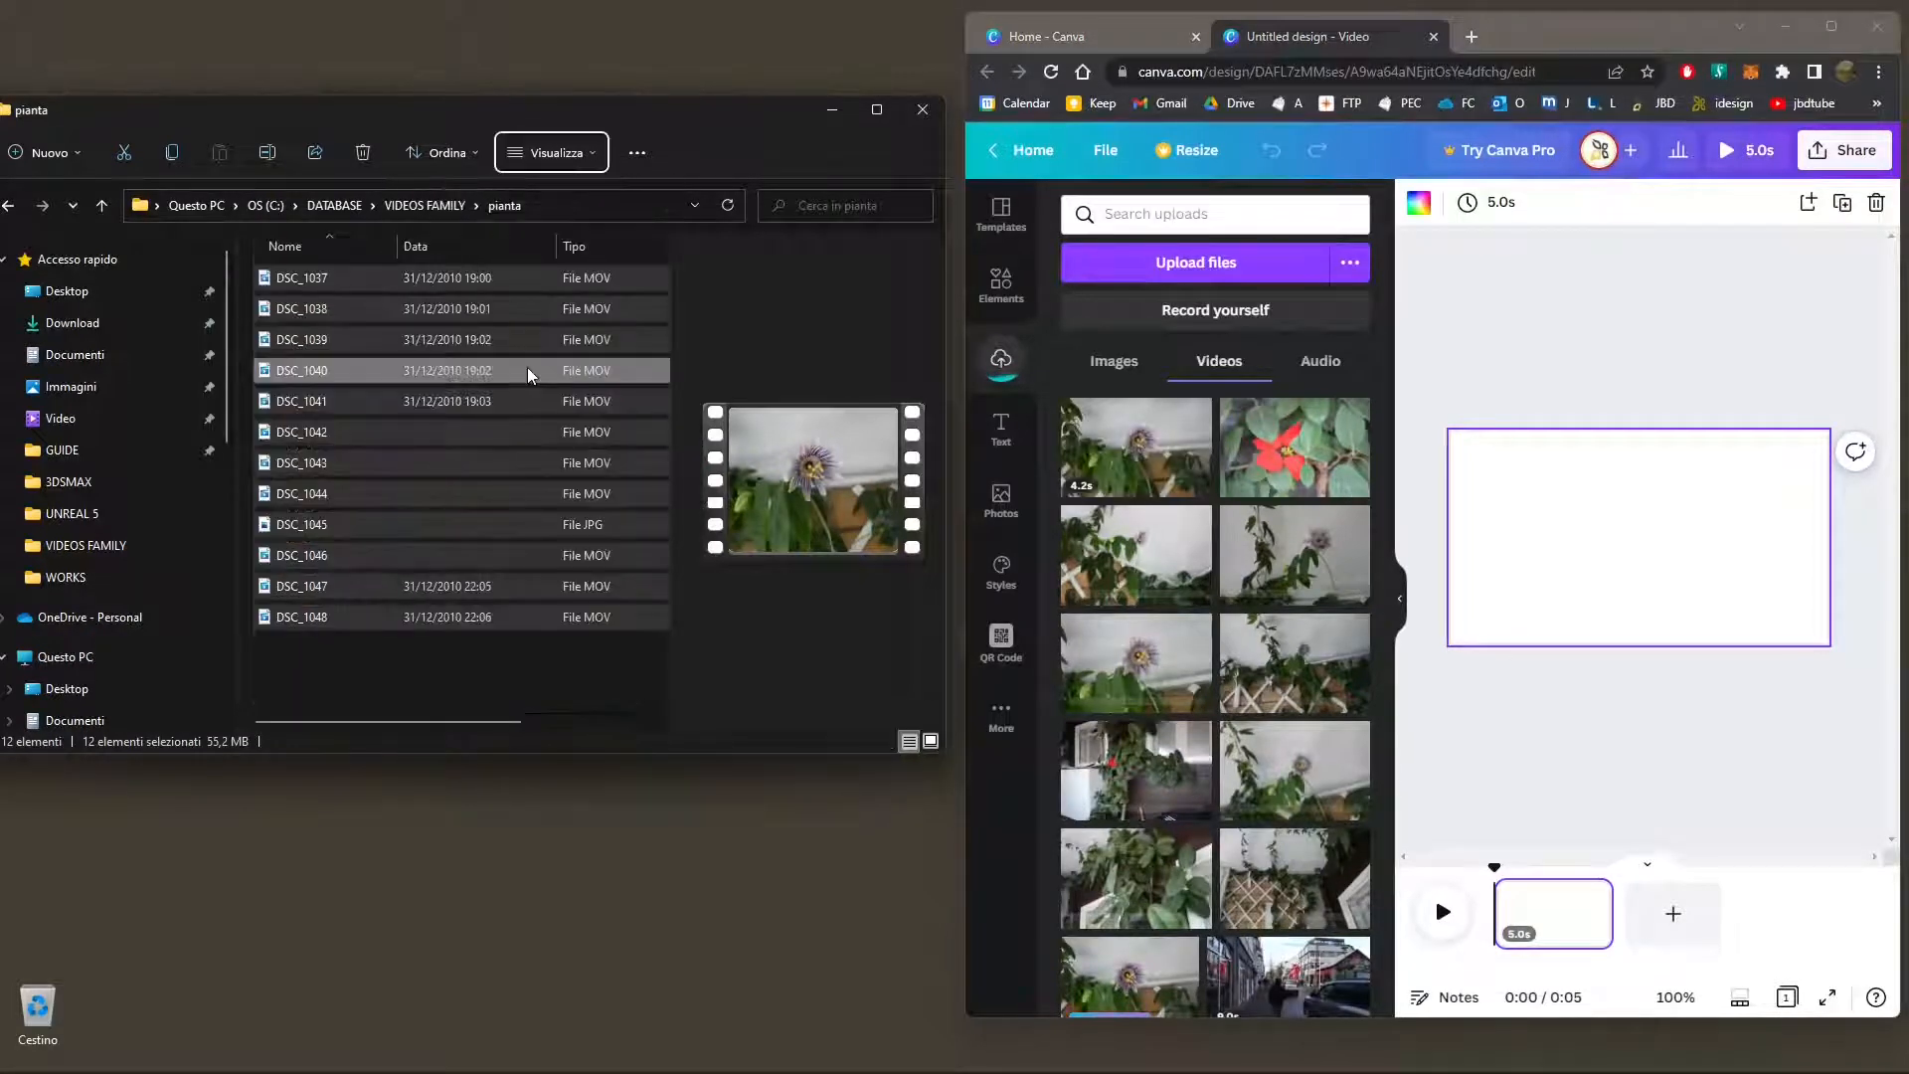
click(453, 254)
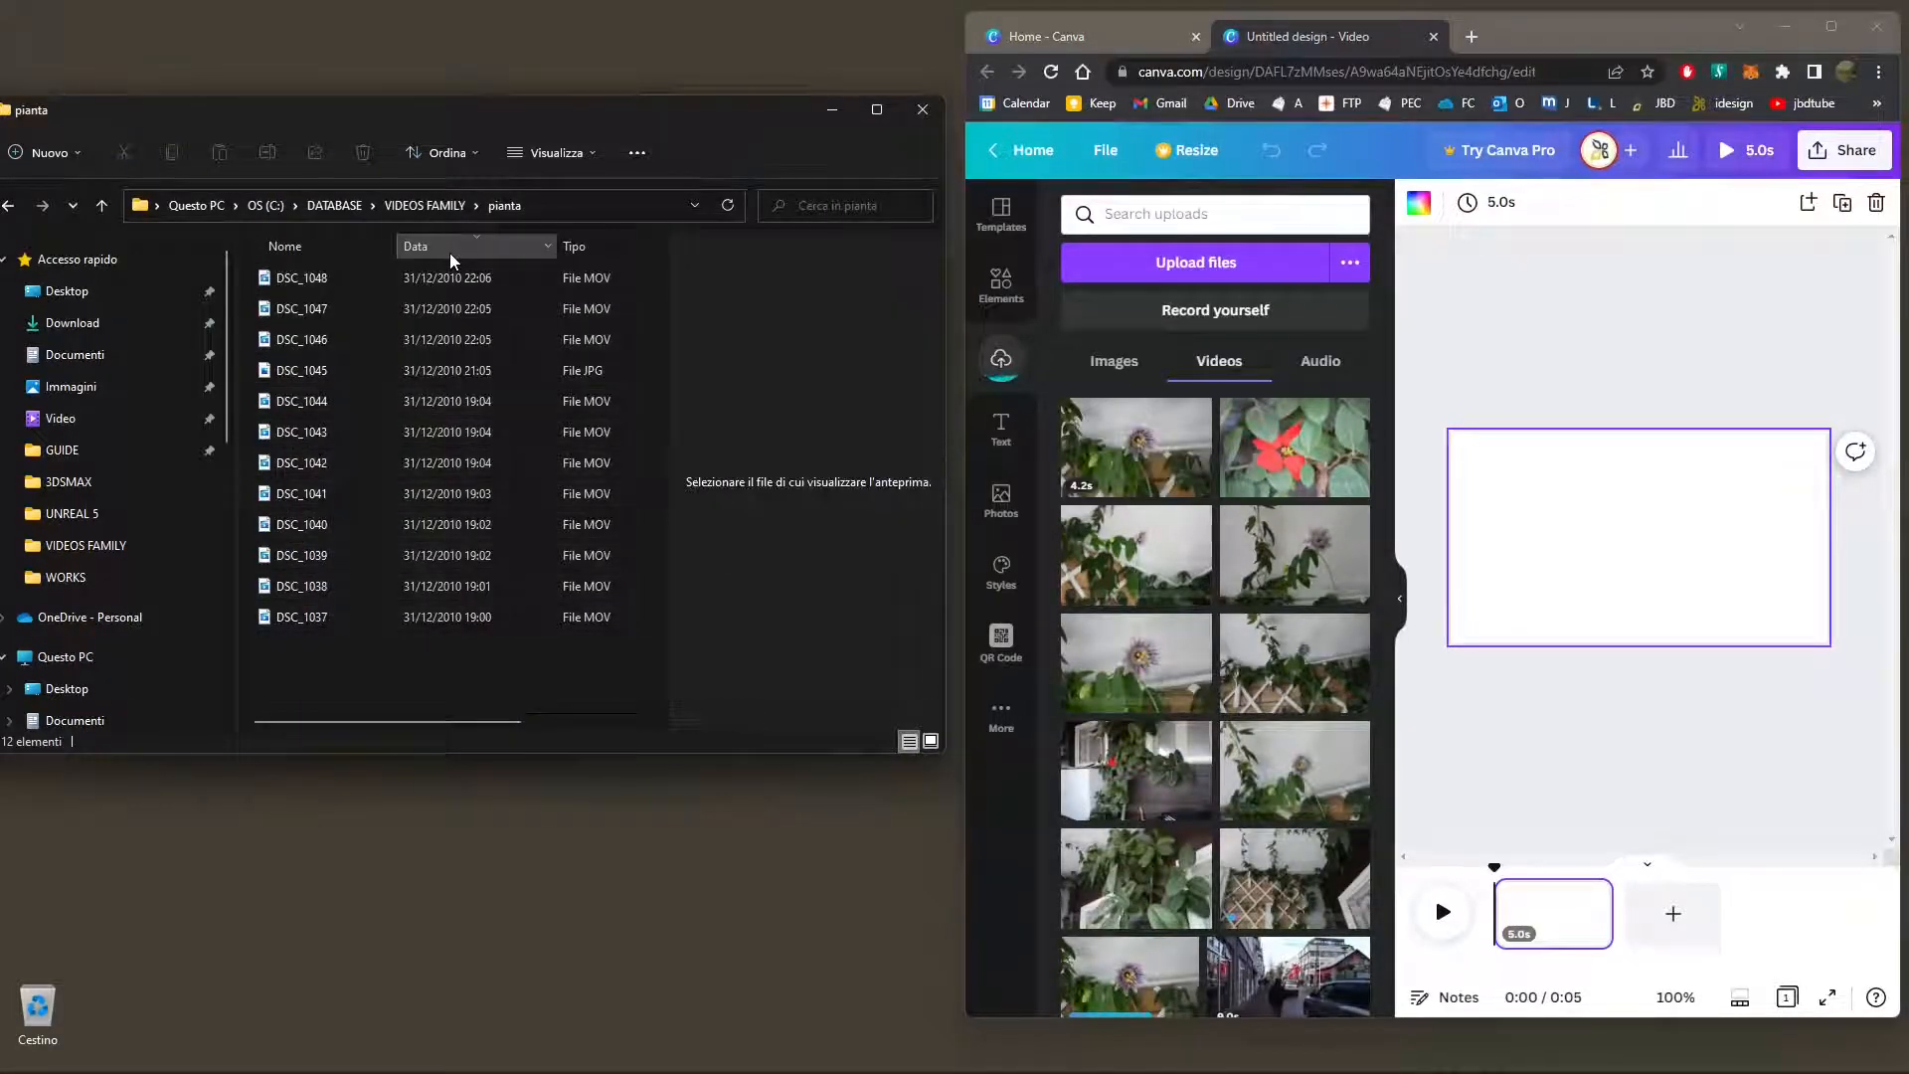
click(450, 255)
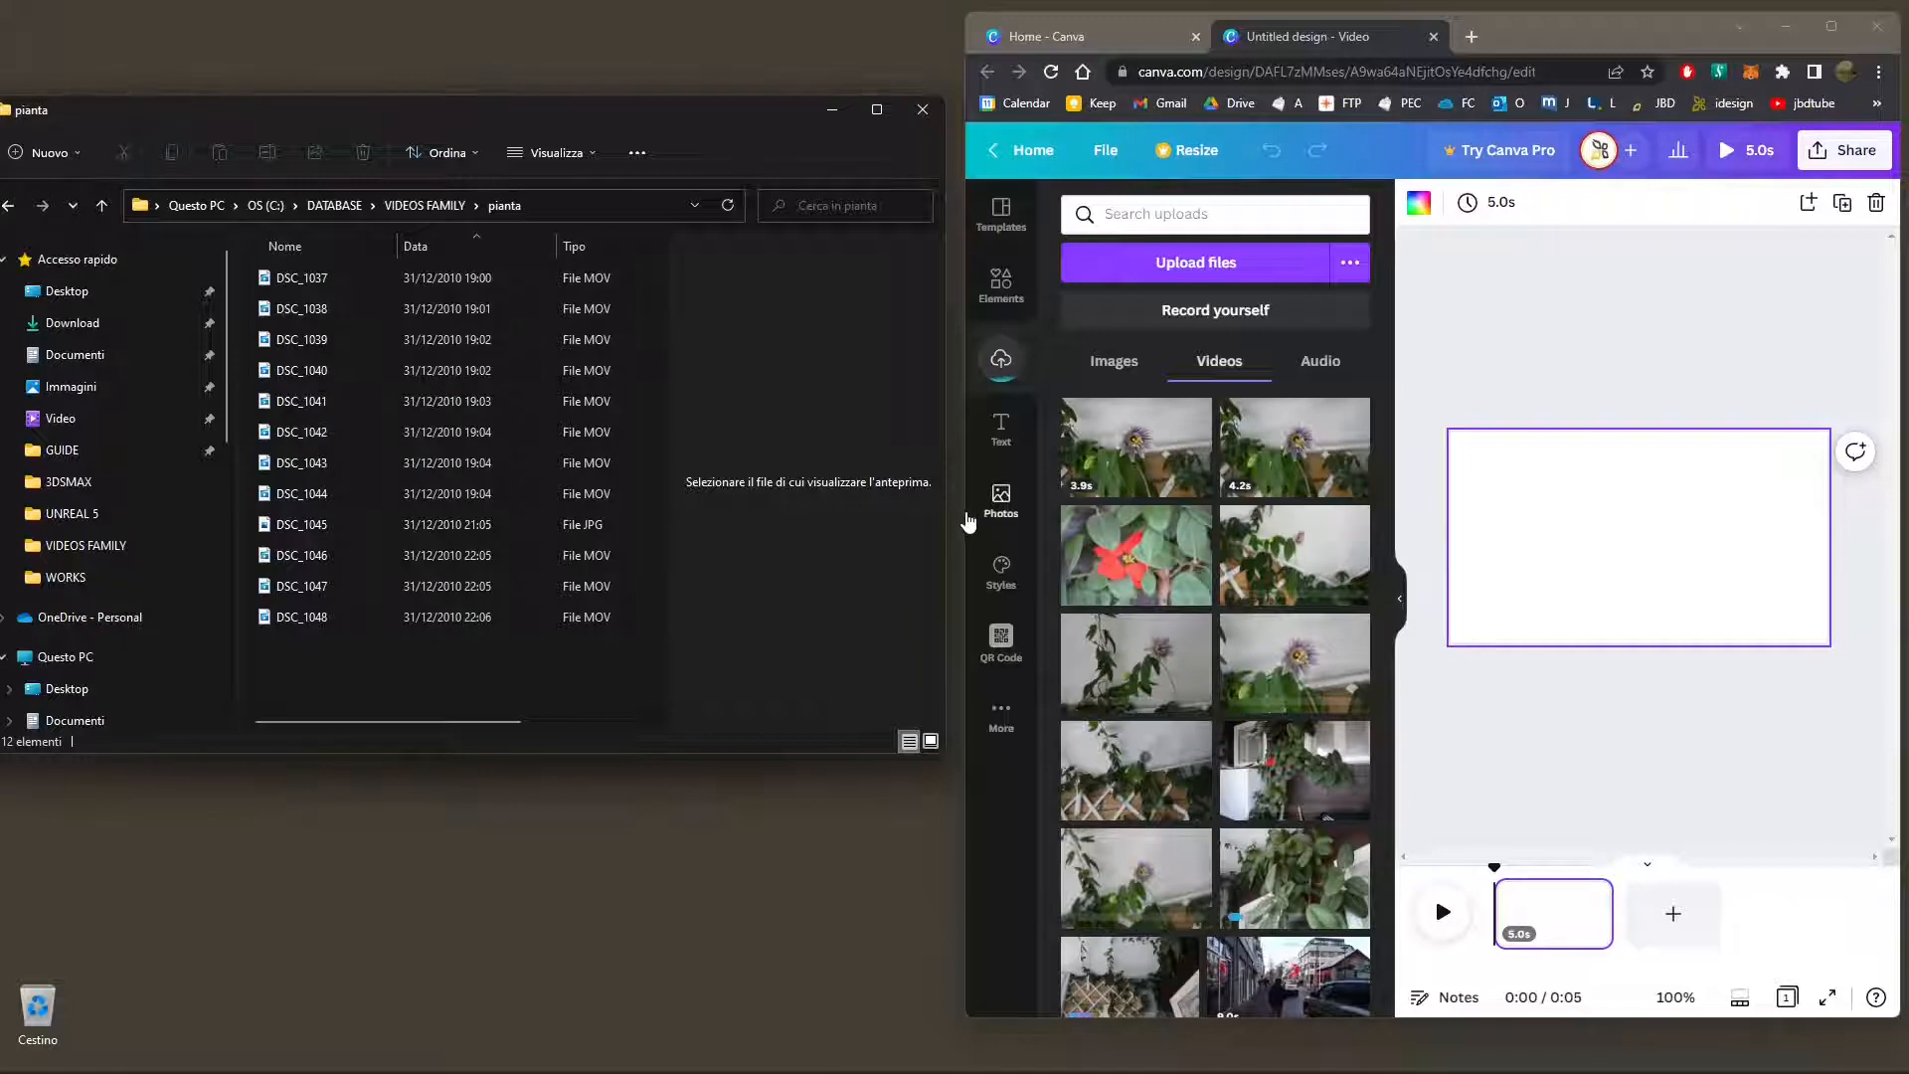
Show the pianta files as thumbnails and resize the folder and browser windows so both fit side by side
drag(963, 511, 701, 511)
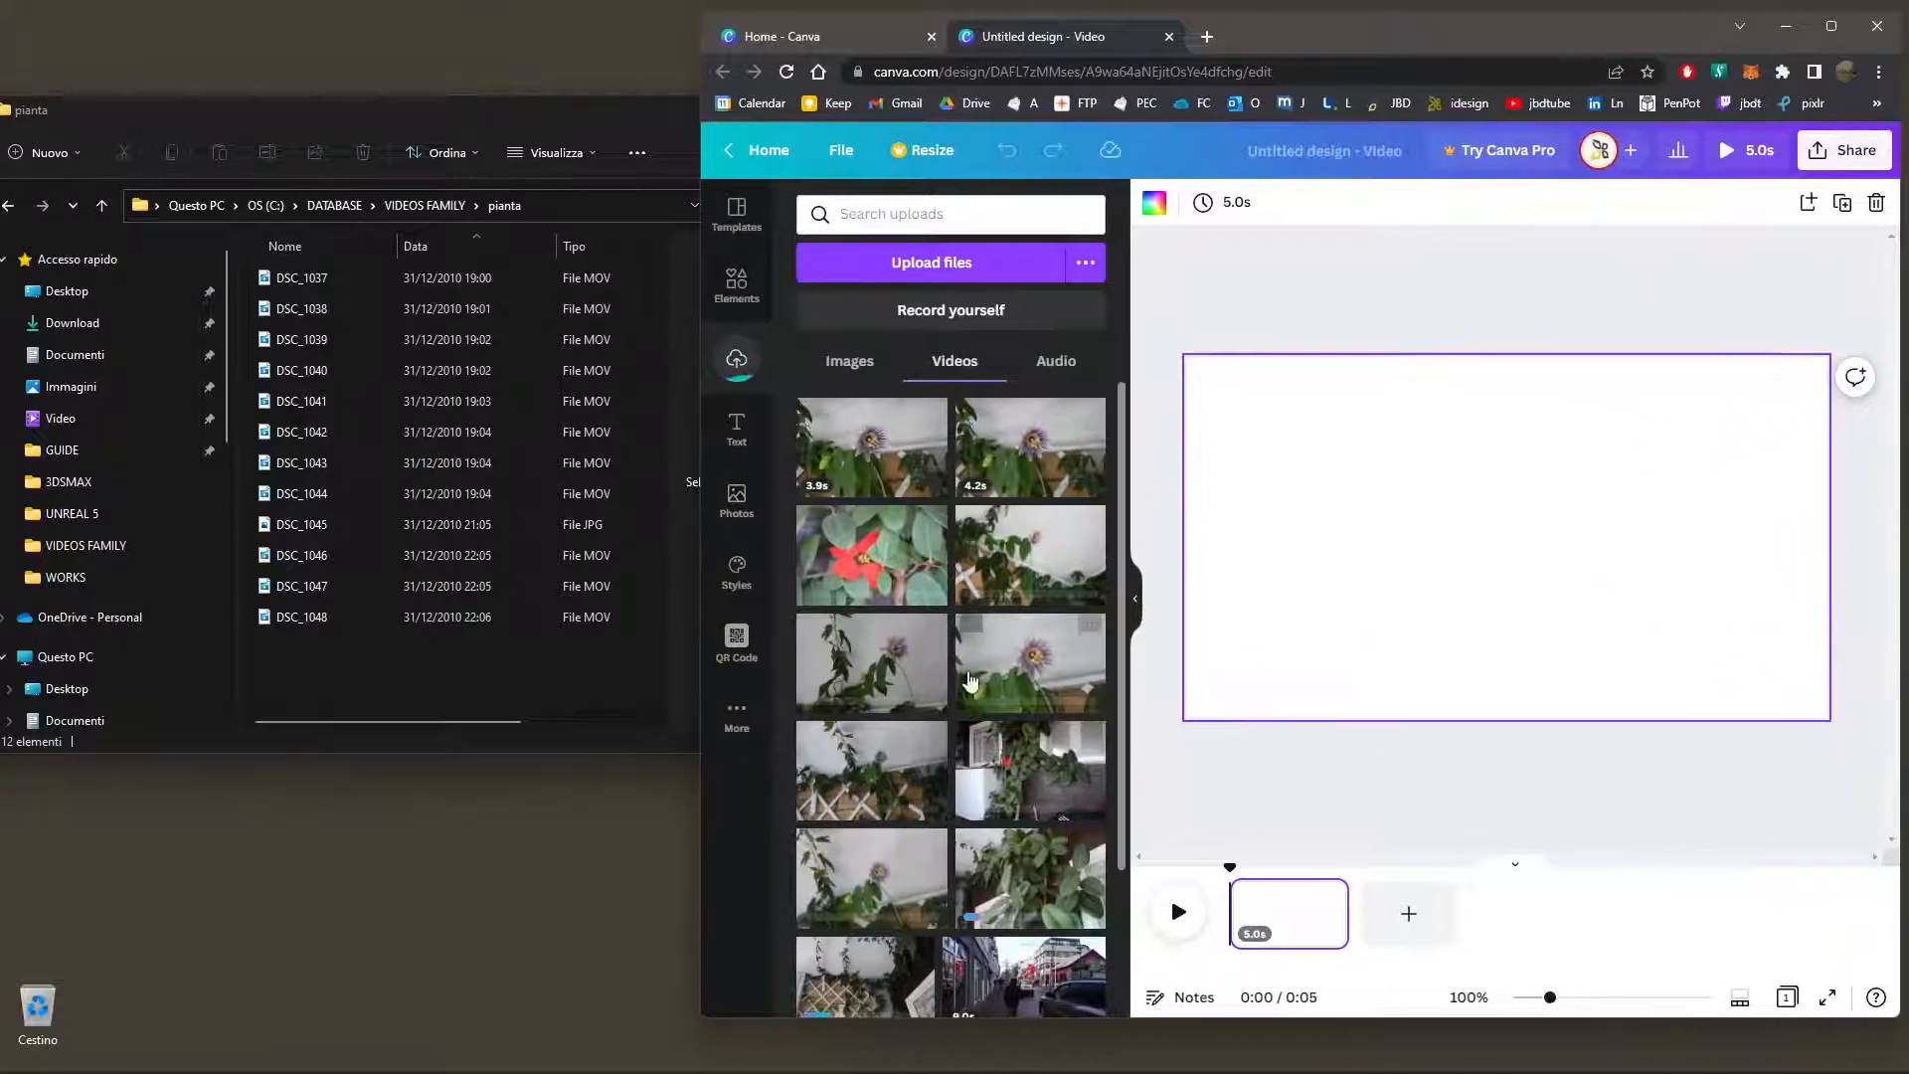
scroll(1012, 861, down, 3)
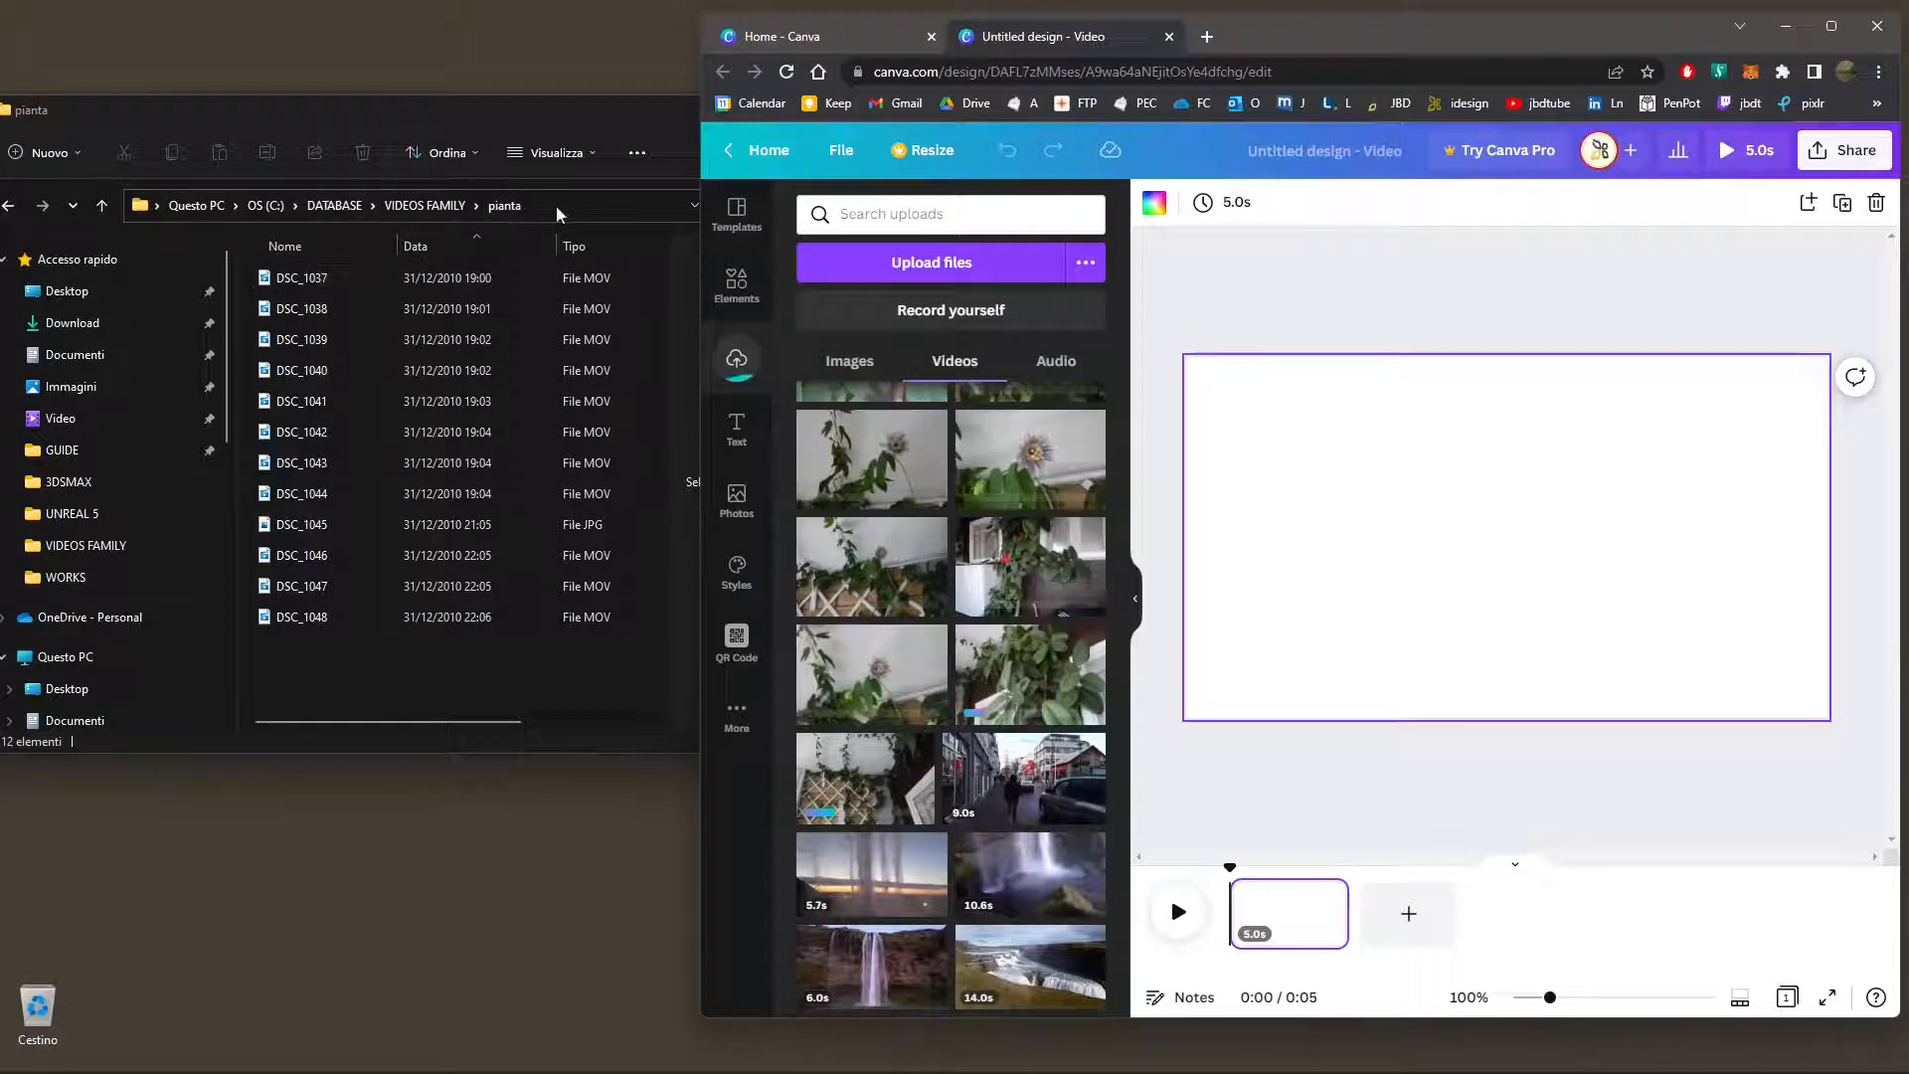
click(552, 152)
click(540, 235)
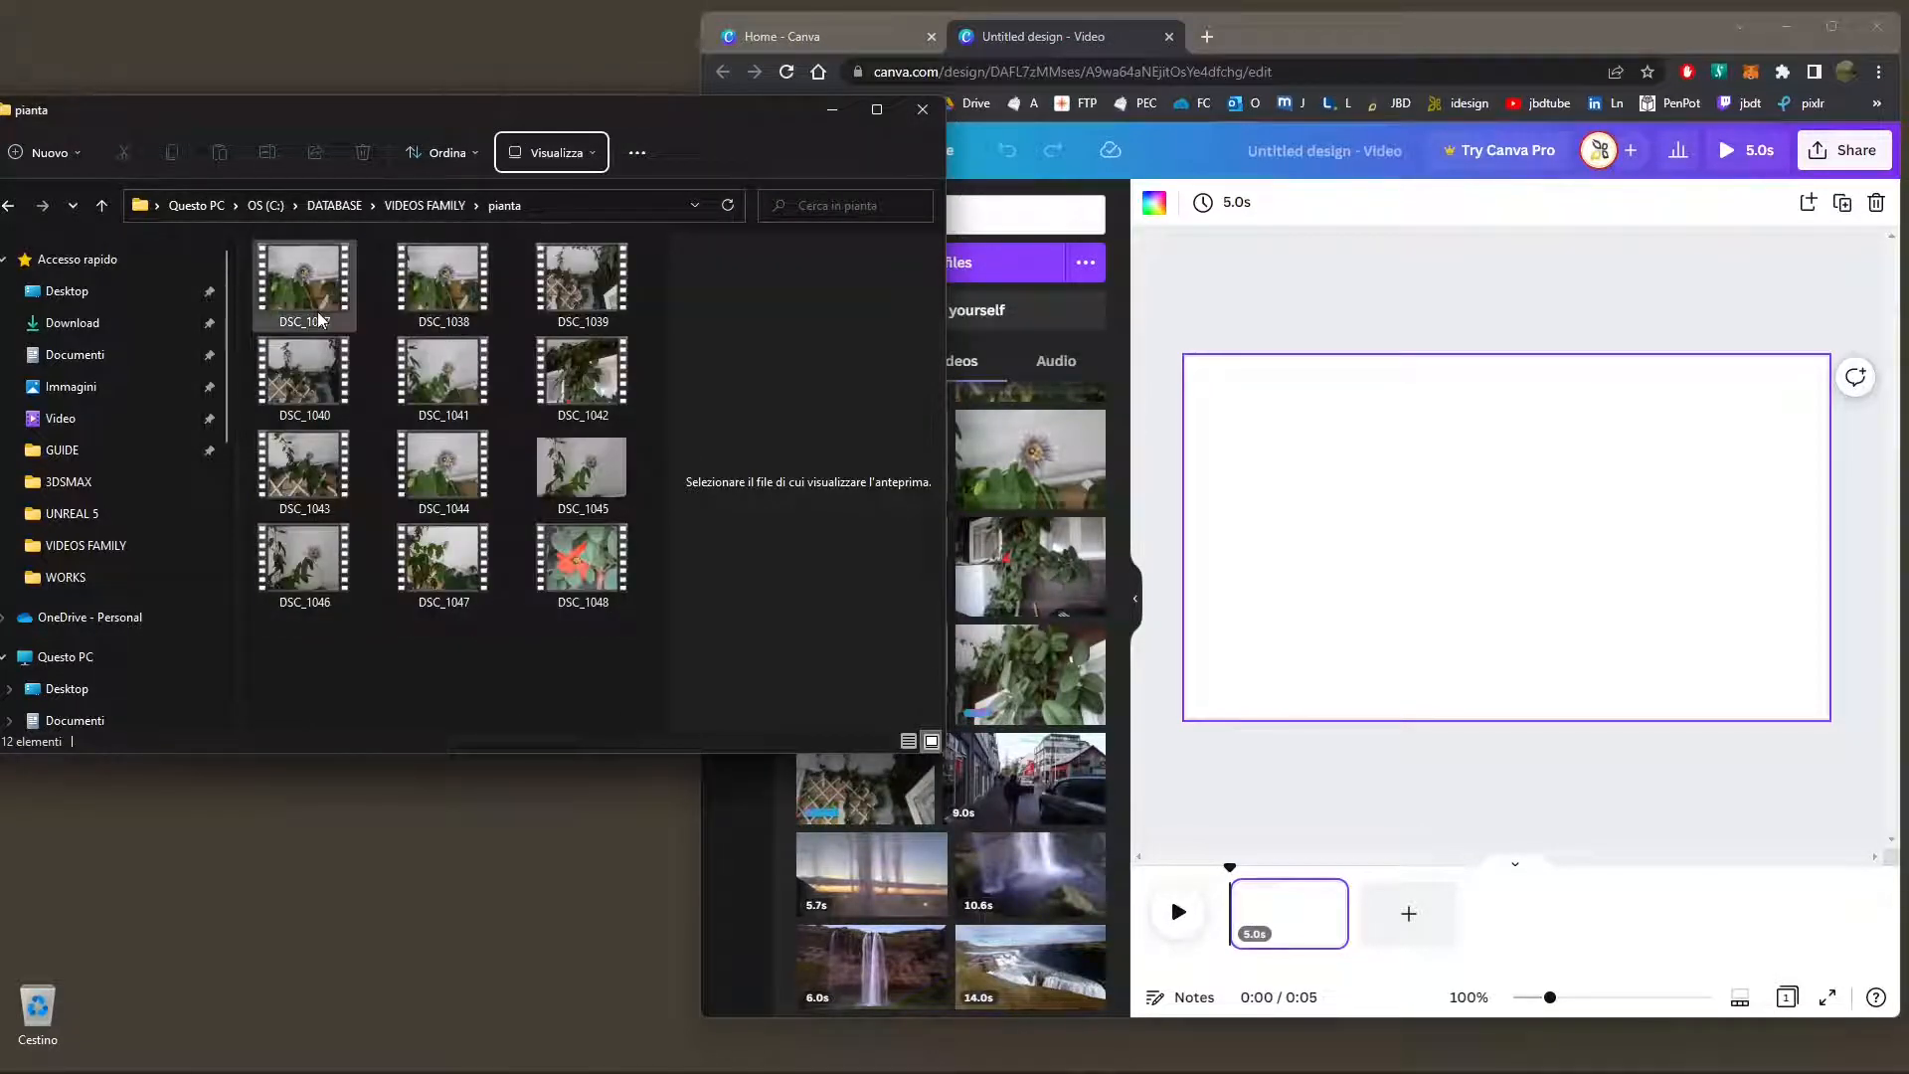
drag(1237, 31, 1246, 33)
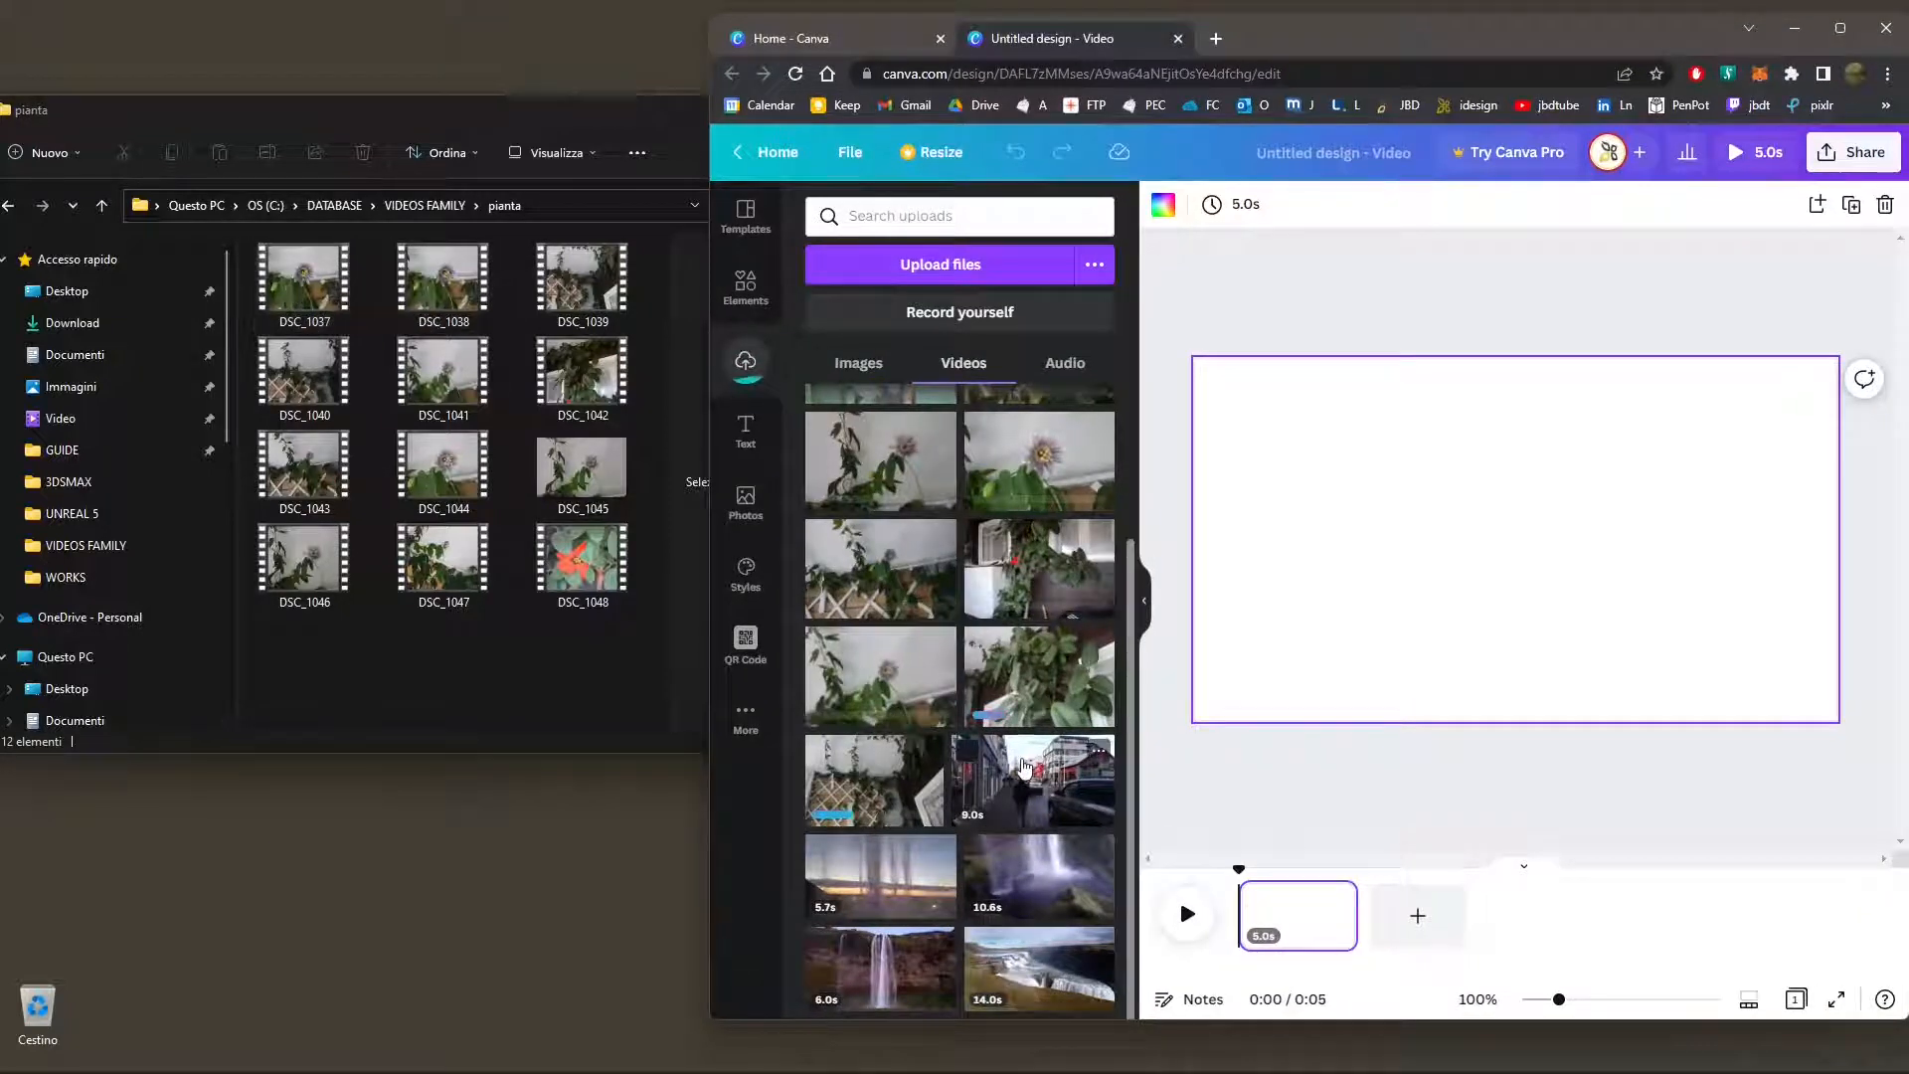
scroll(1018, 789, up, 2)
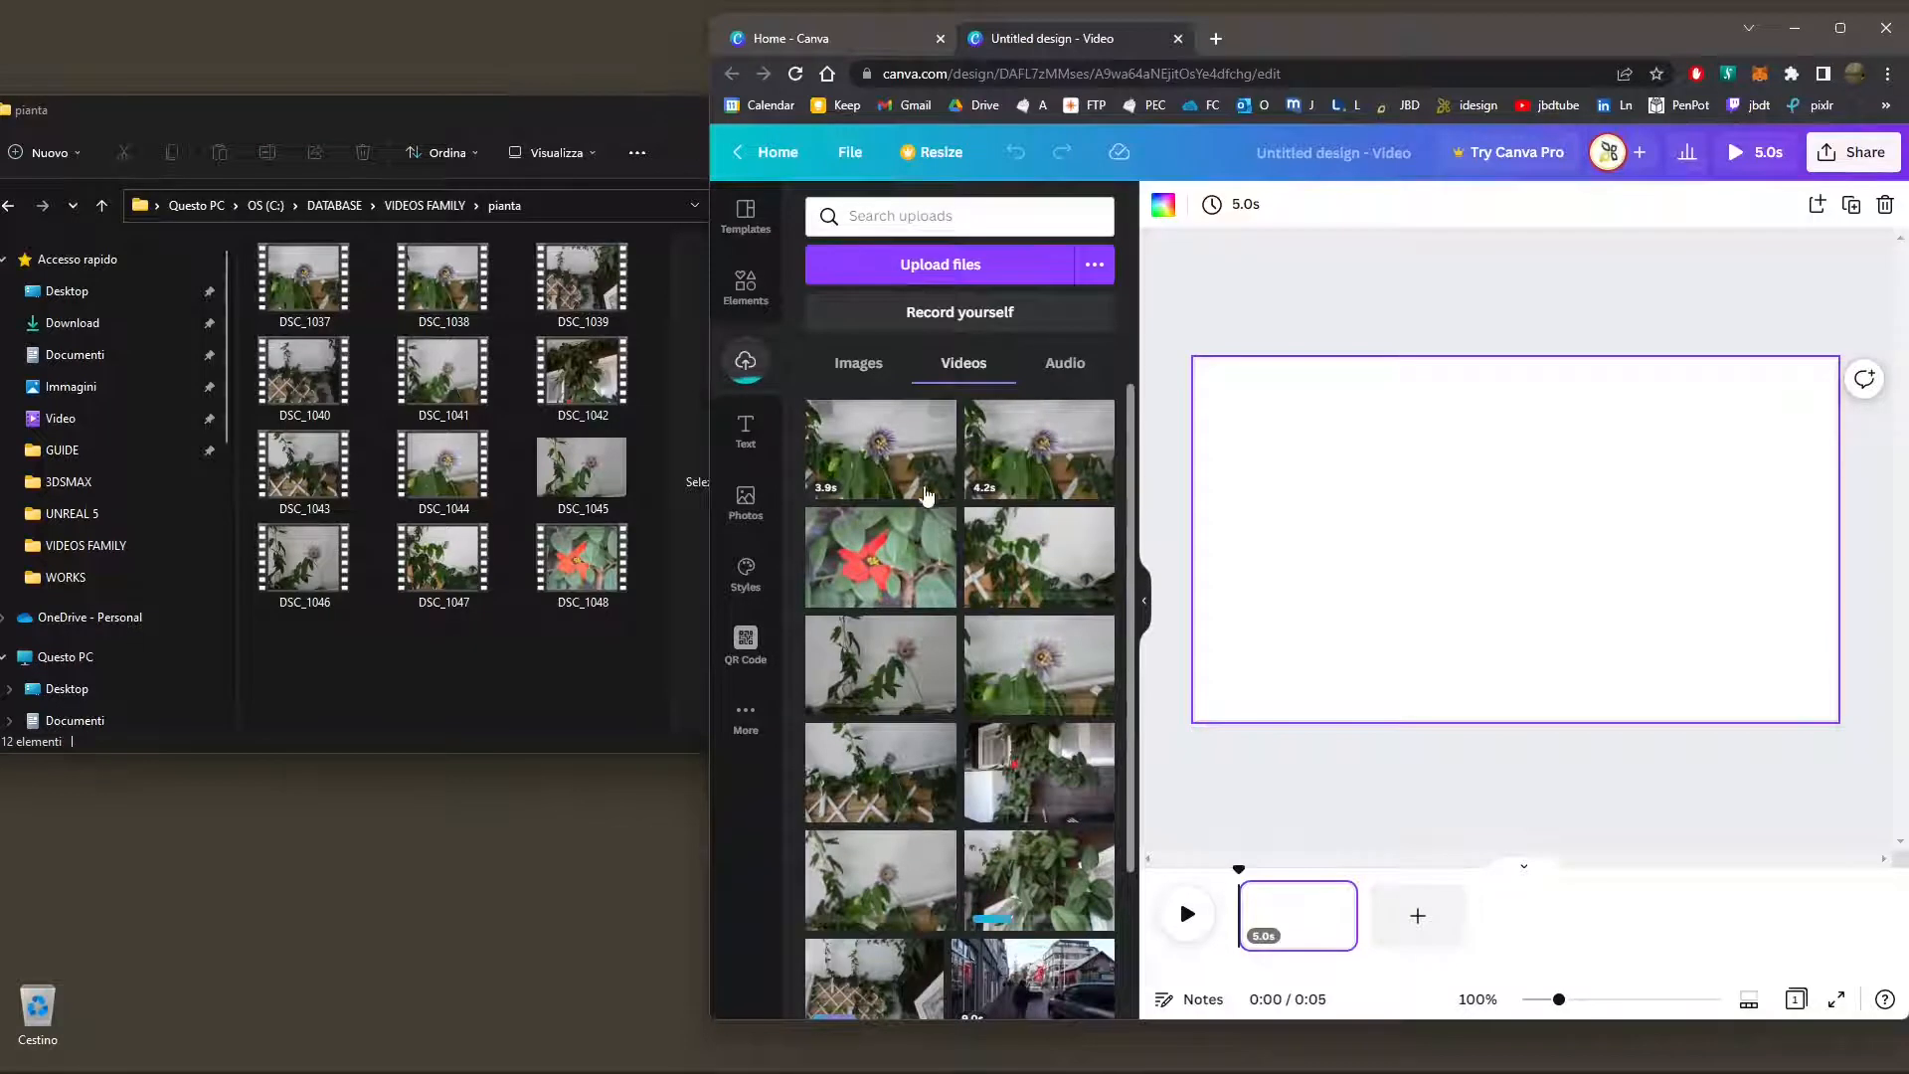
click(555, 724)
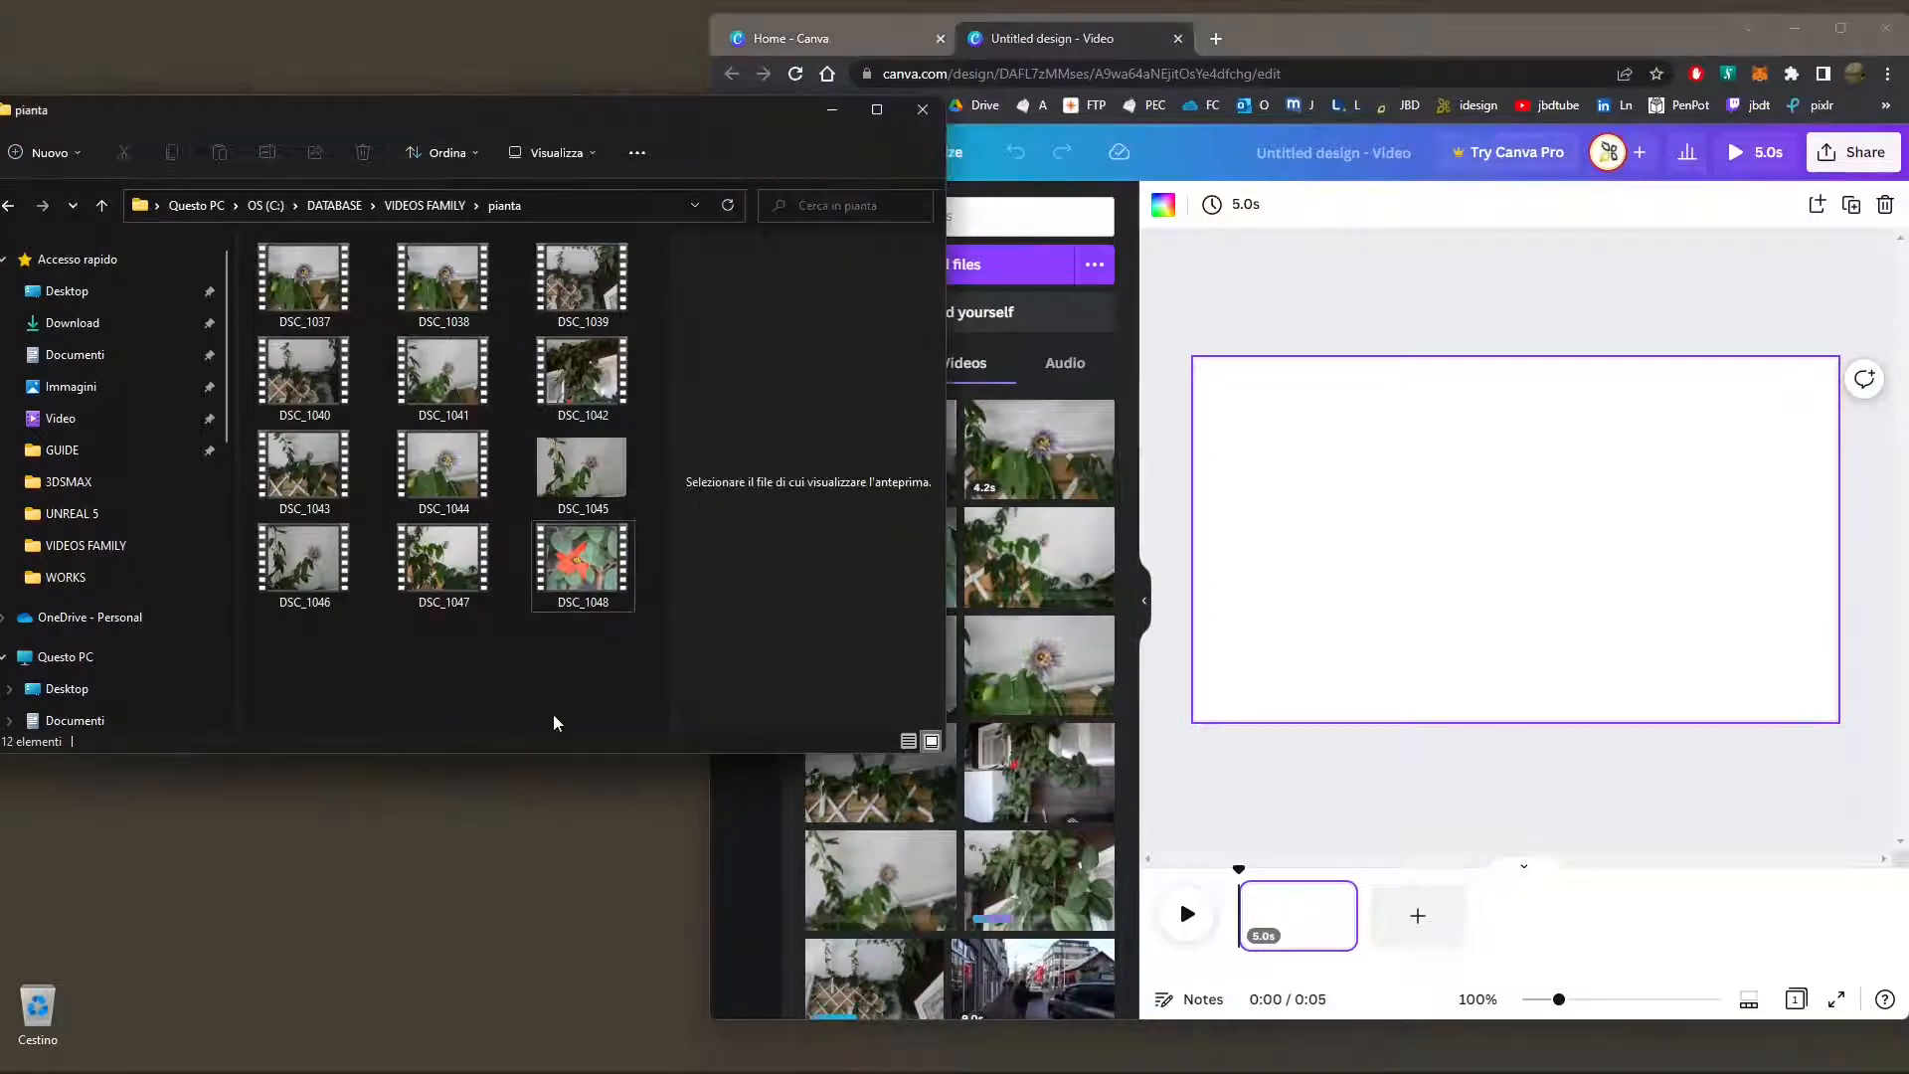
drag(941, 753, 454, 907)
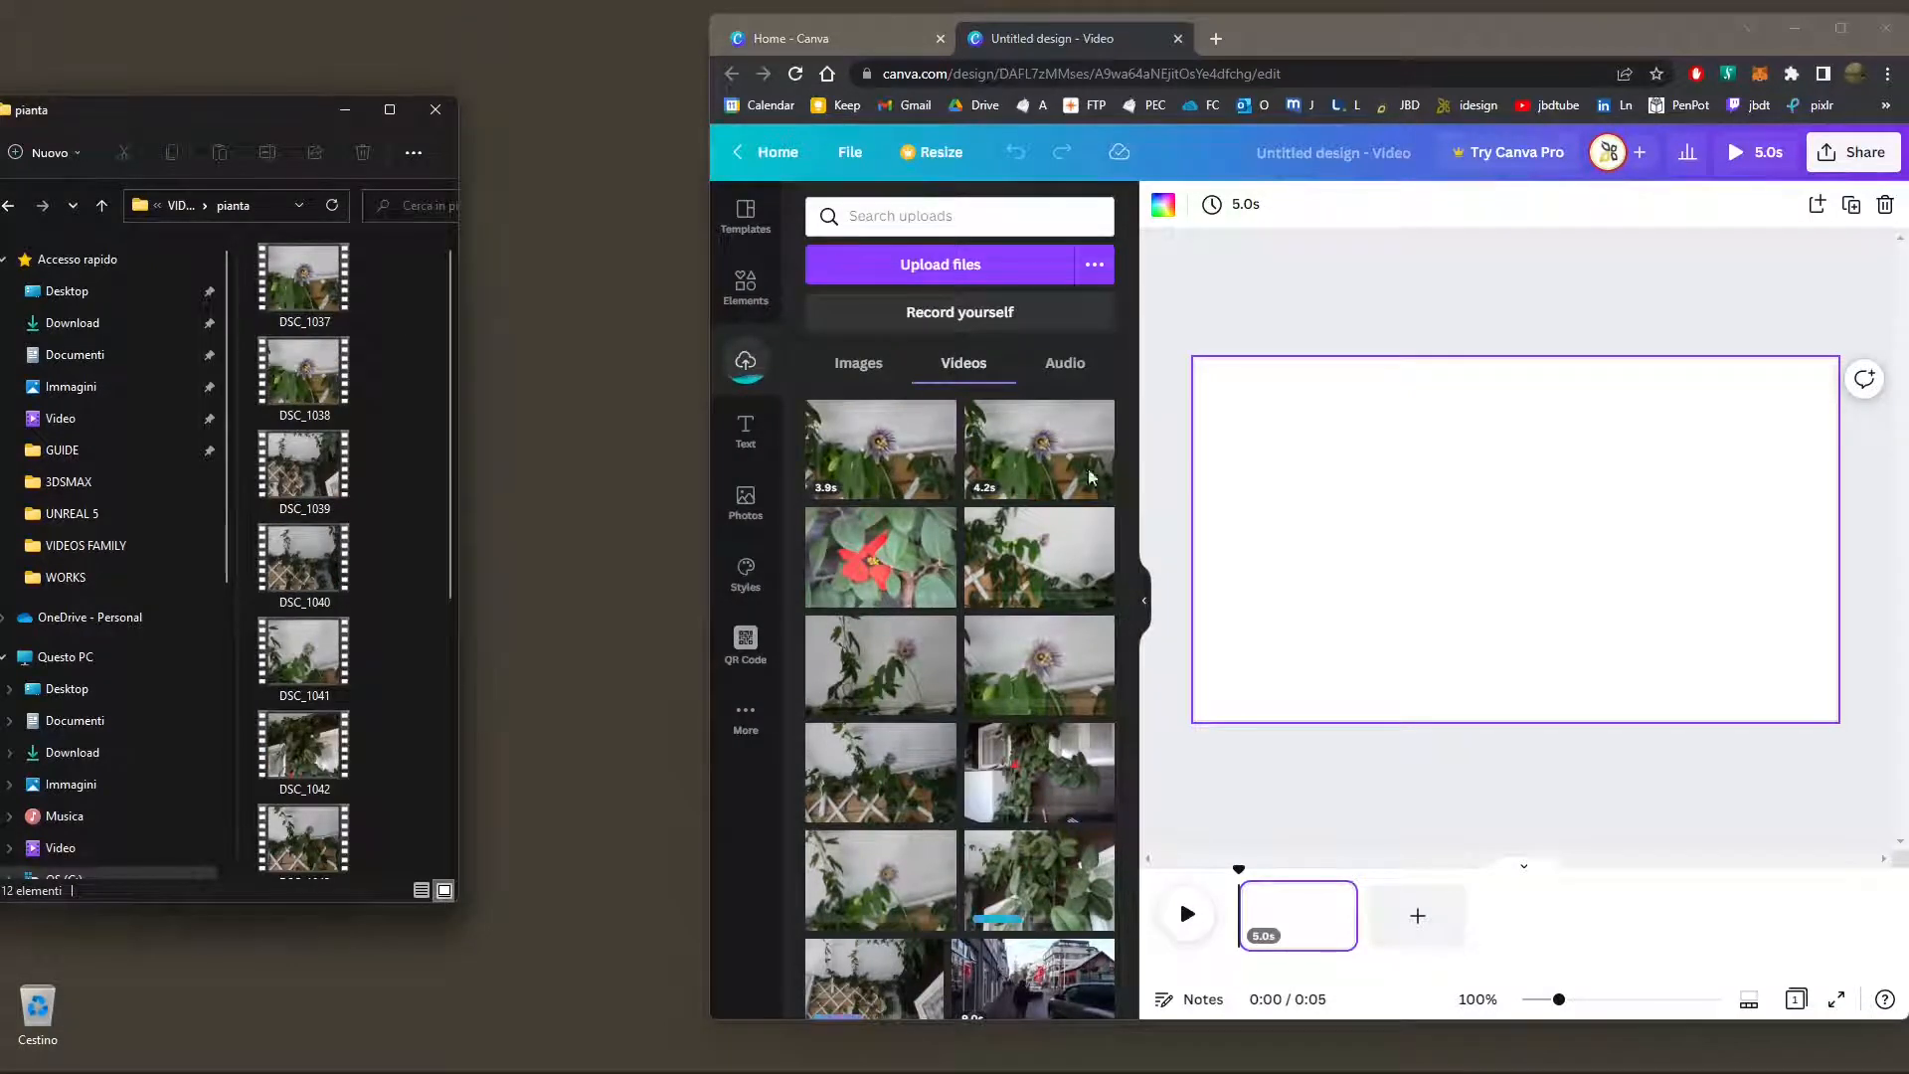
Add the uploaded 3.9 s and 4.2 s flower clips to the timeline in that order and maximize the browser window
drag(916, 481, 1272, 910)
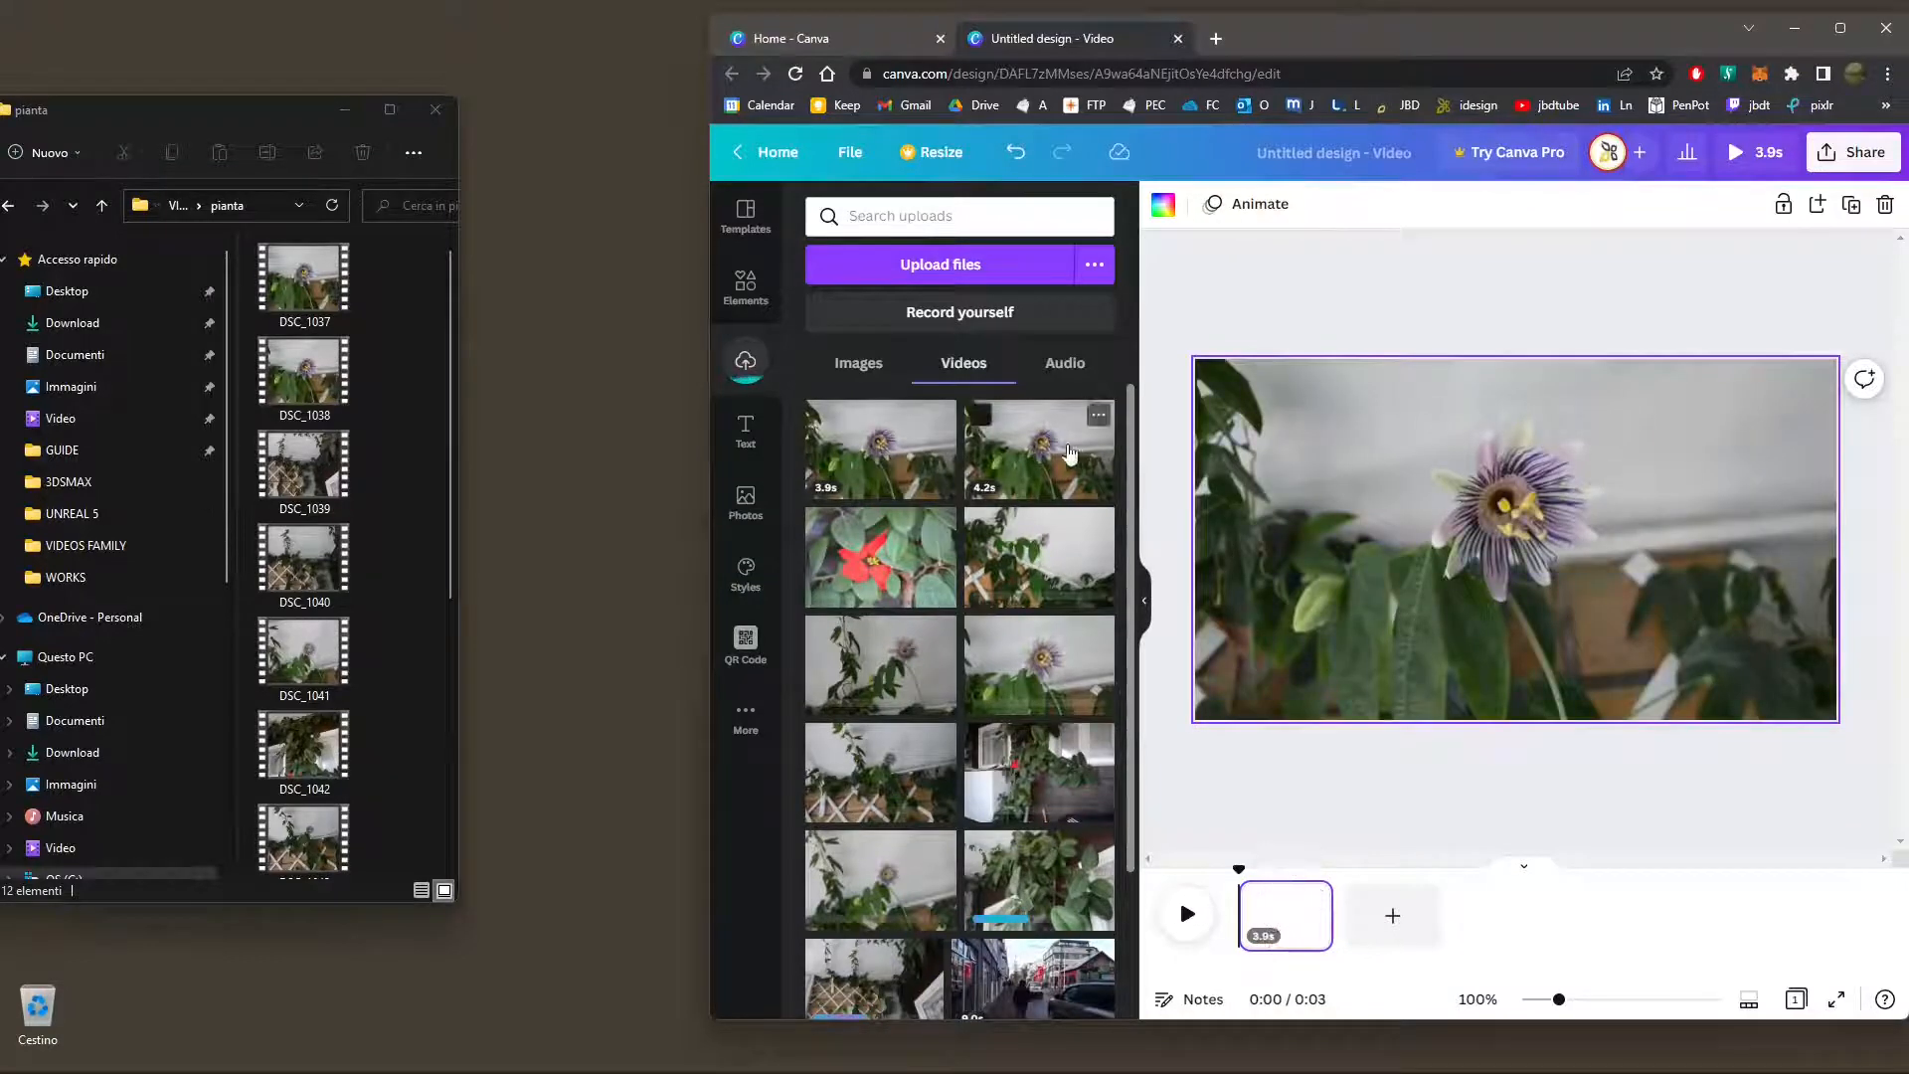
drag(1038, 447, 1389, 931)
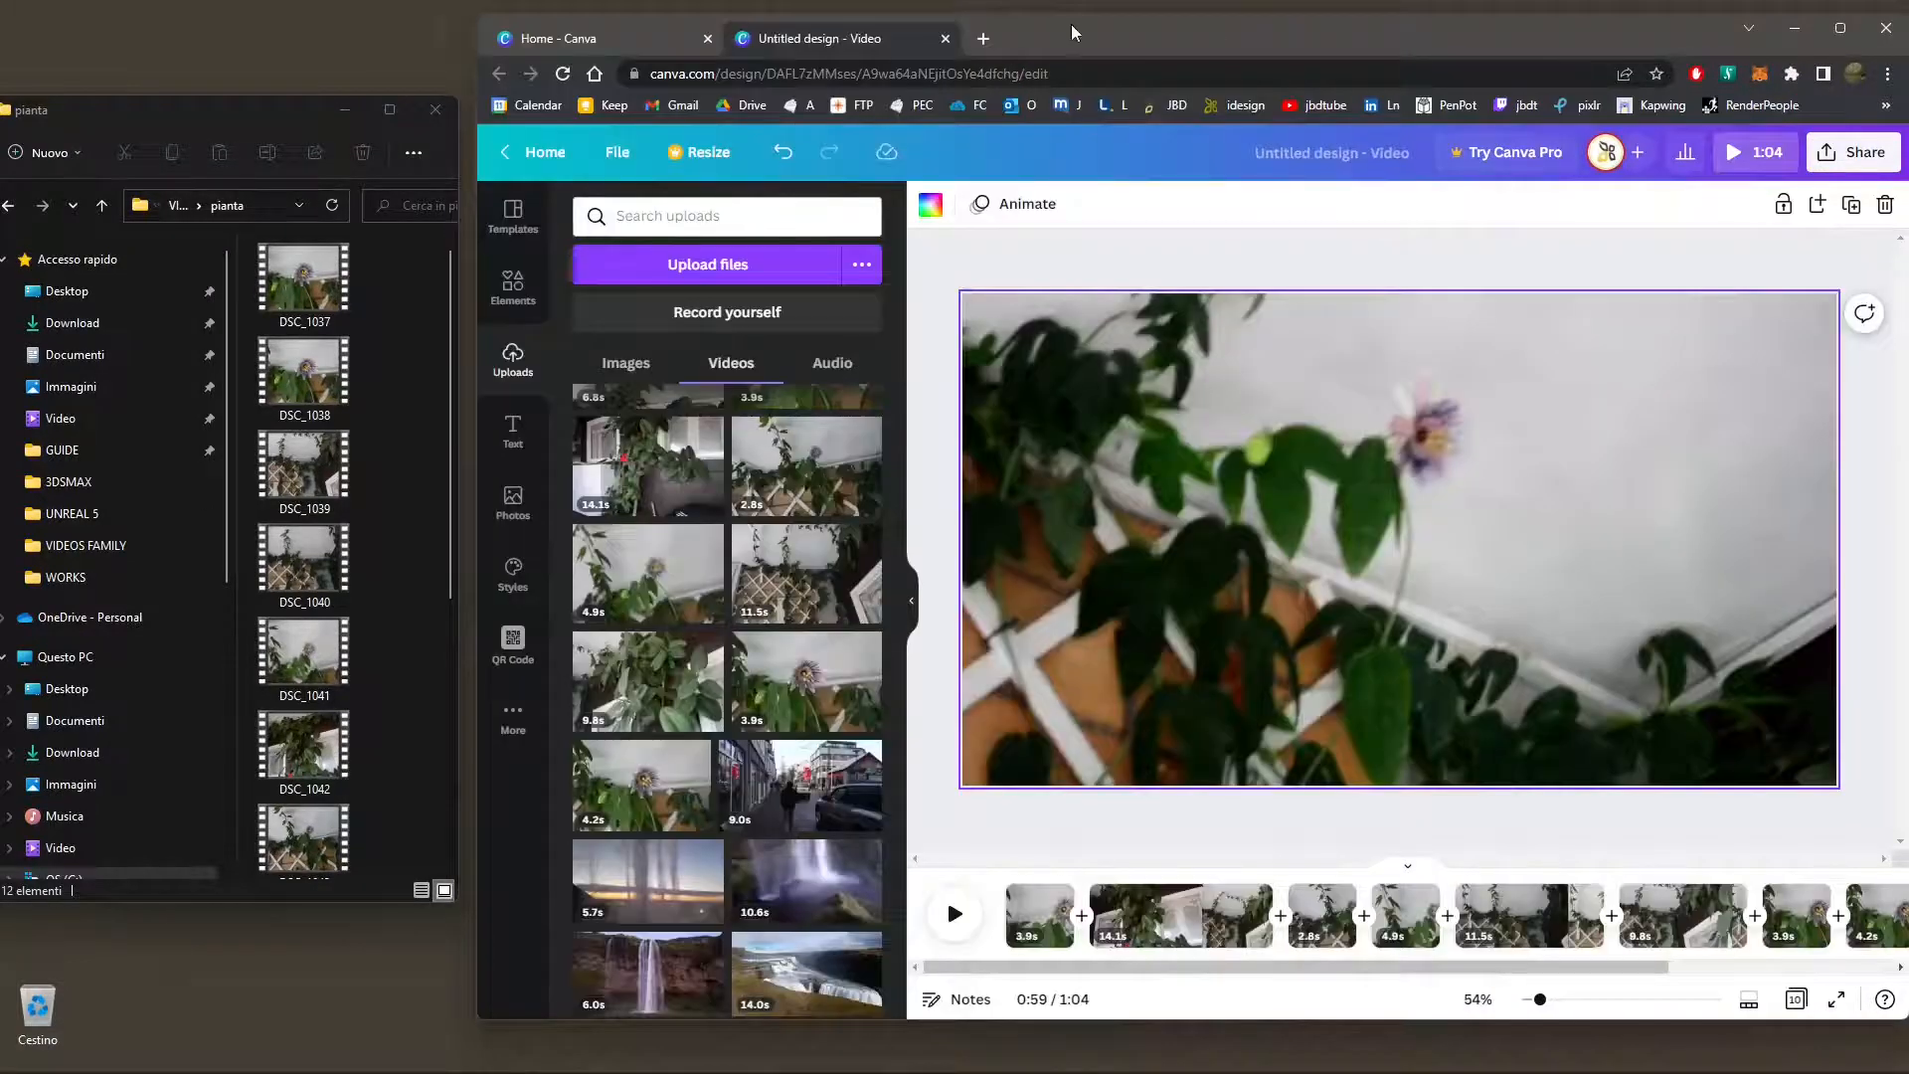
double_click(1064, 37)
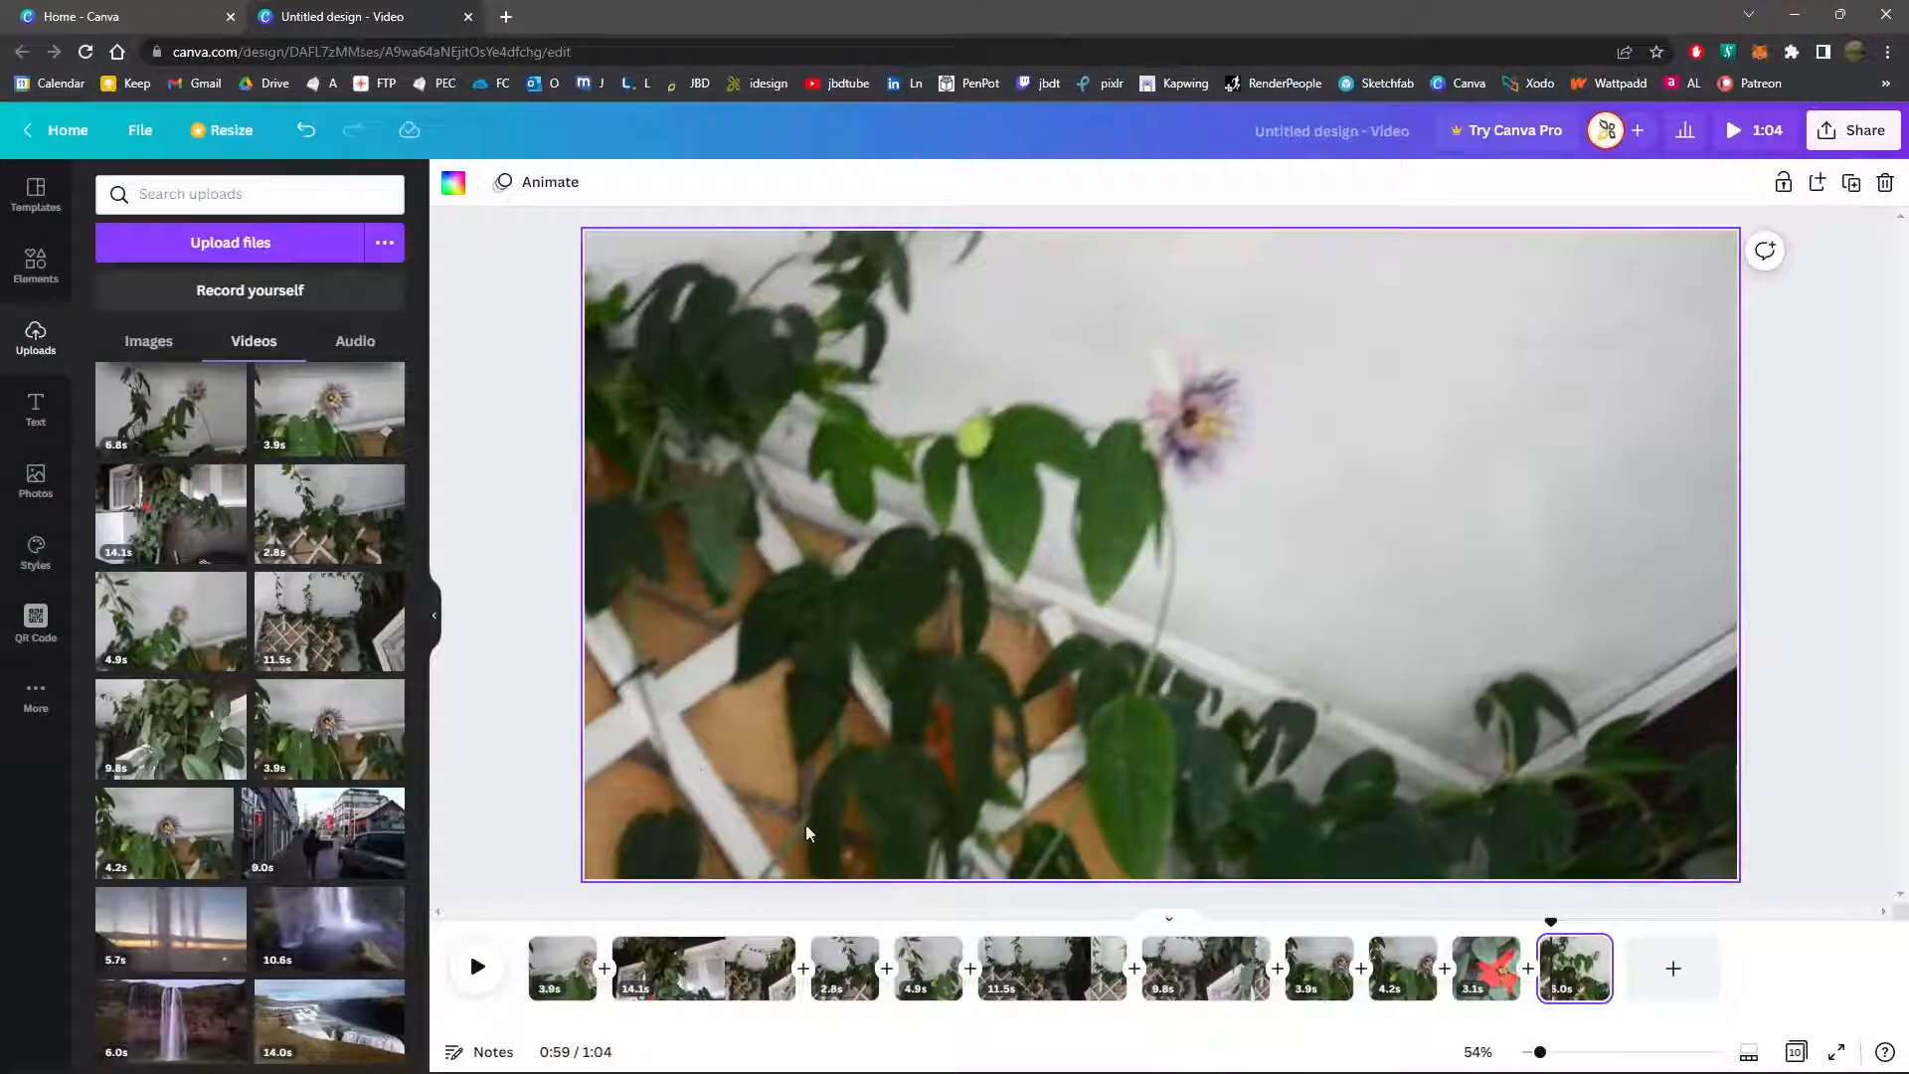
Move the 3.1 s red flower clip to the end of the timeline
mouse_move(1539, 1052)
mouse_down()
mouse_move(1640, 1054)
mouse_move(1539, 1054)
mouse_up()
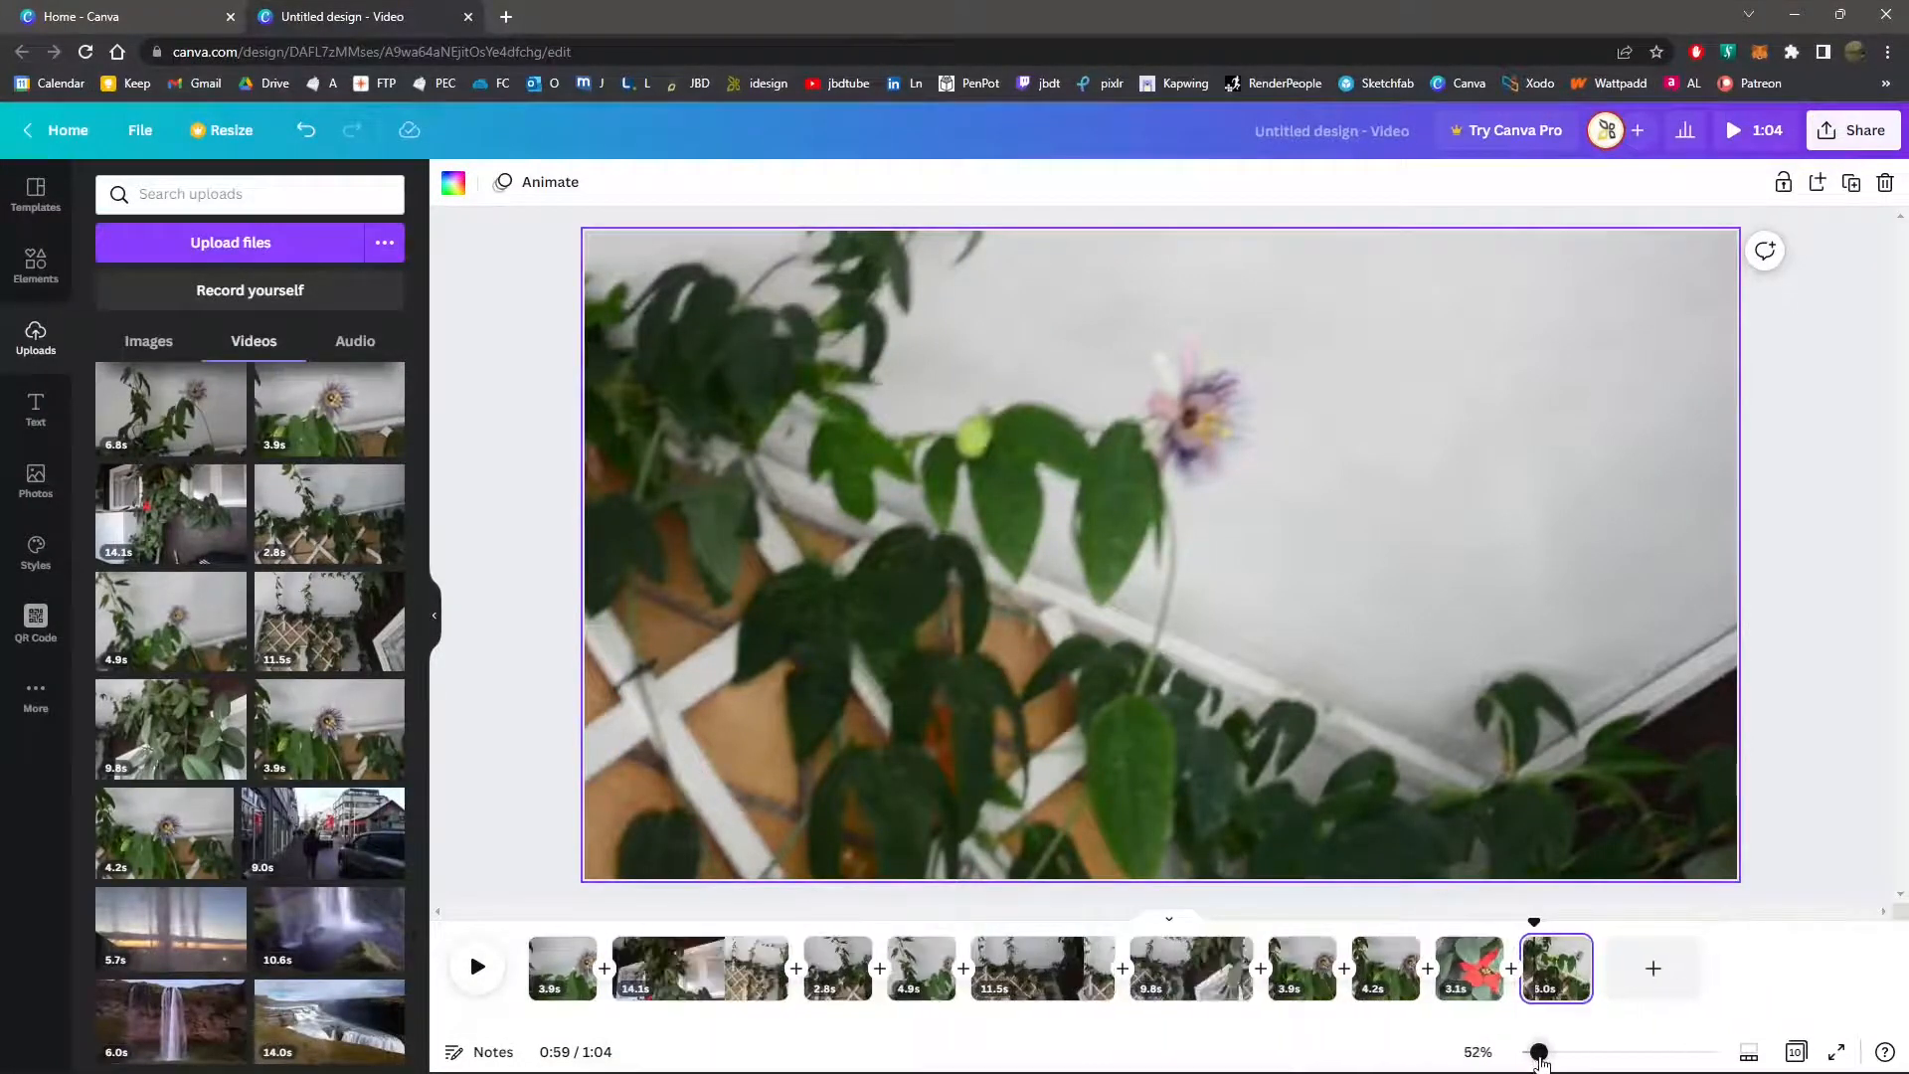
click(1571, 952)
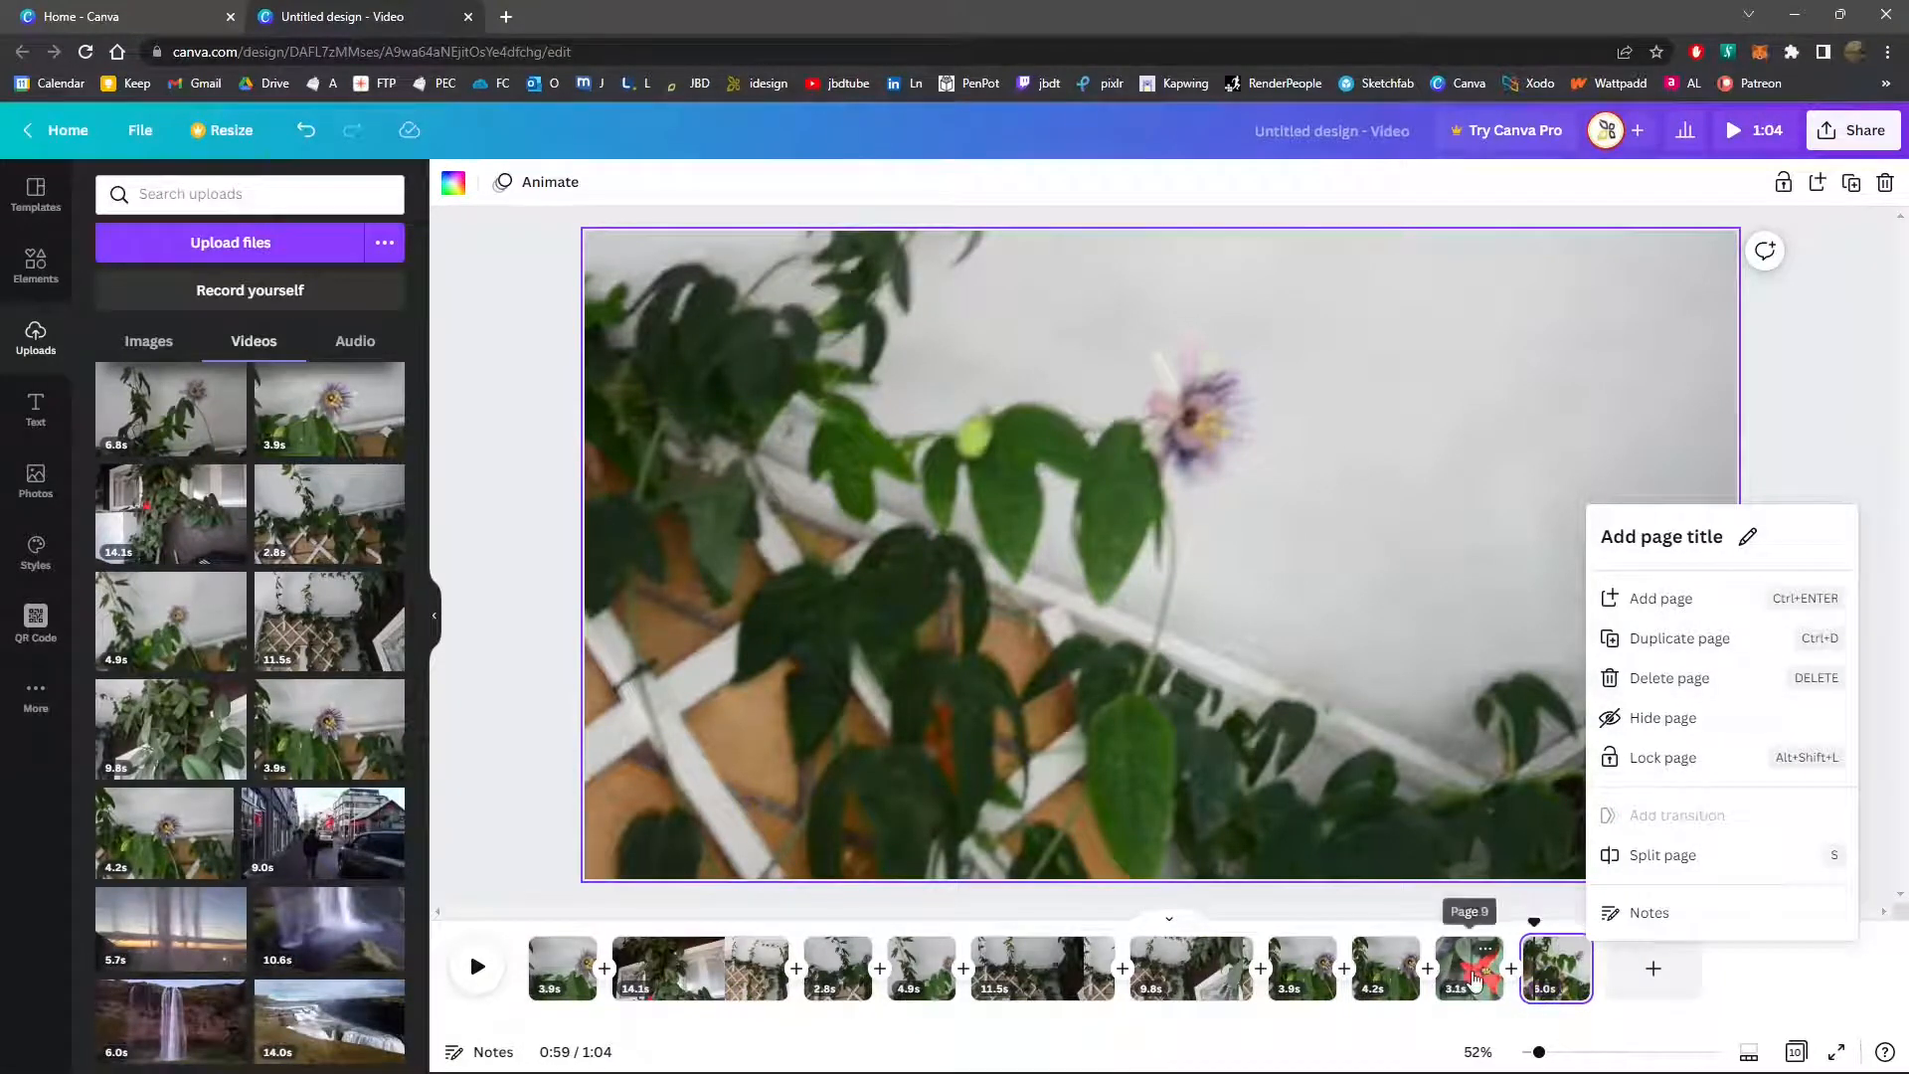
click(1474, 979)
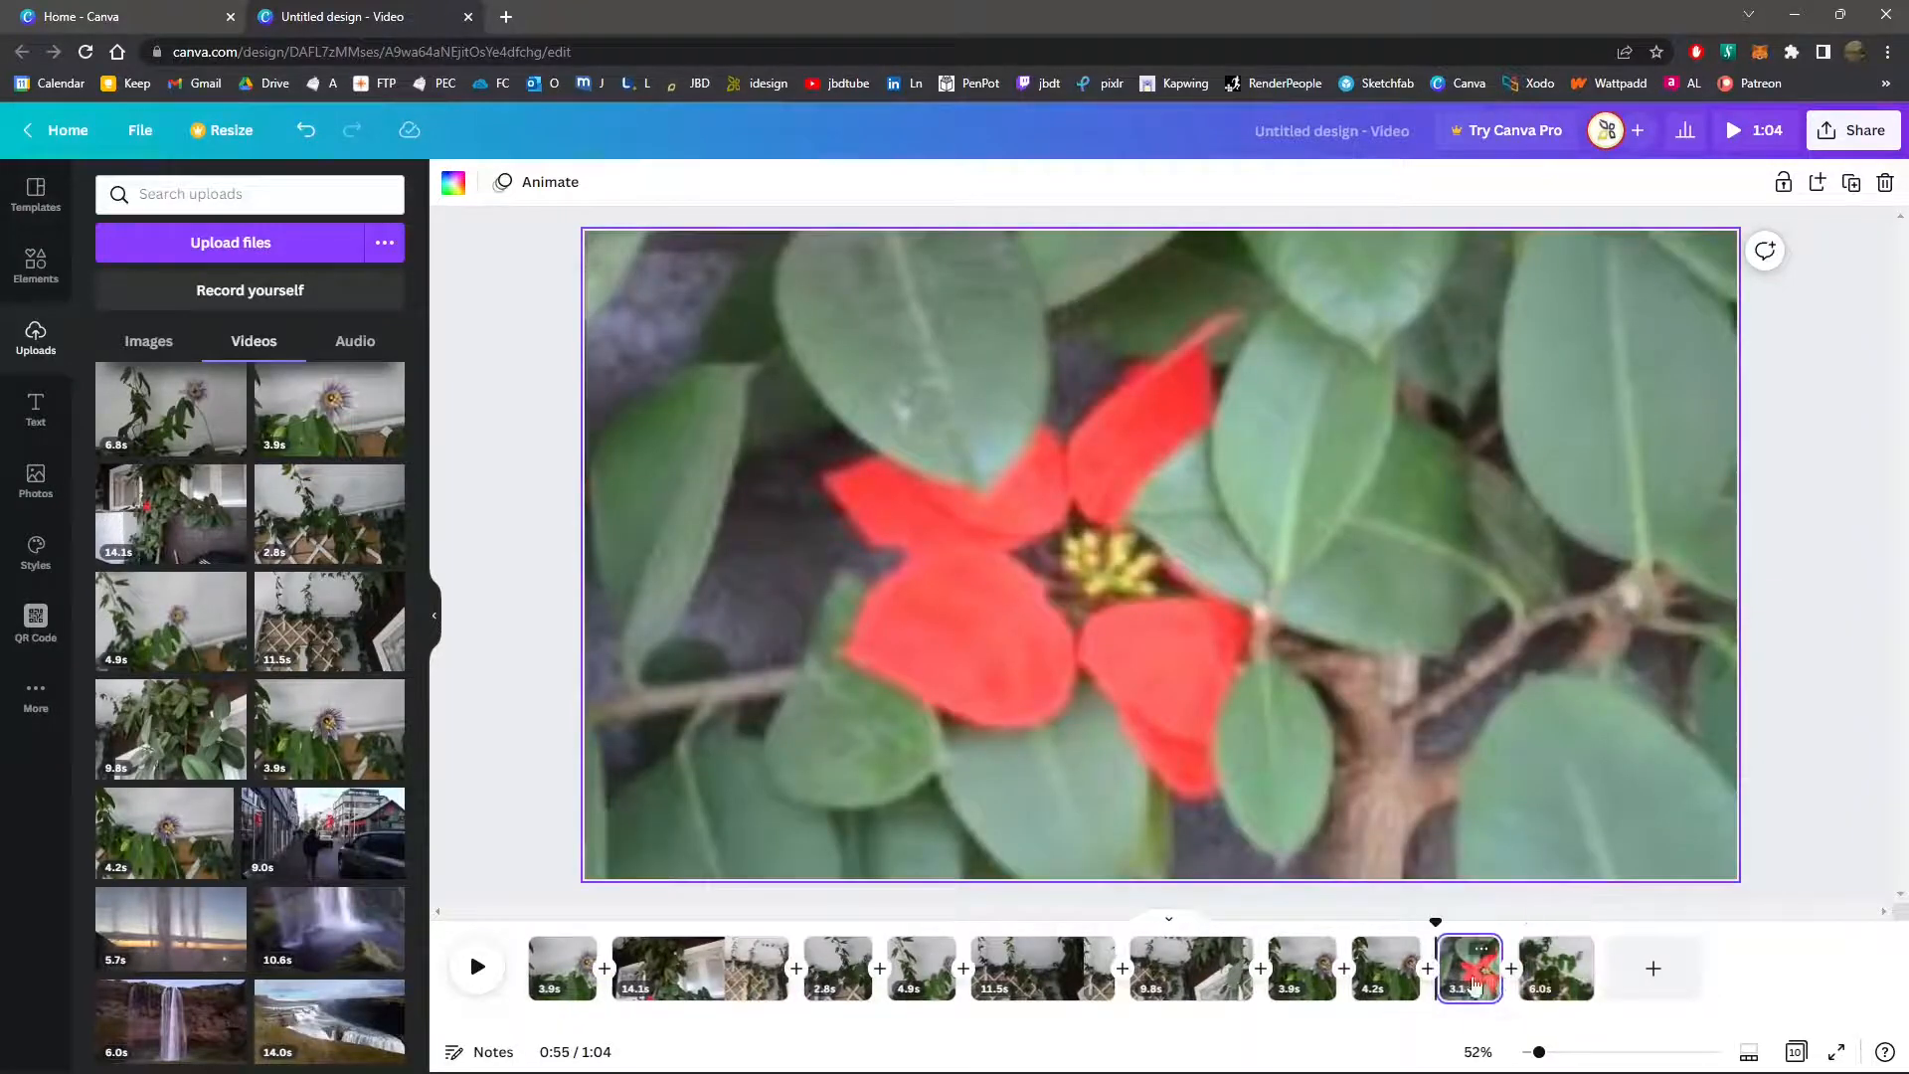
drag(1474, 979, 1610, 969)
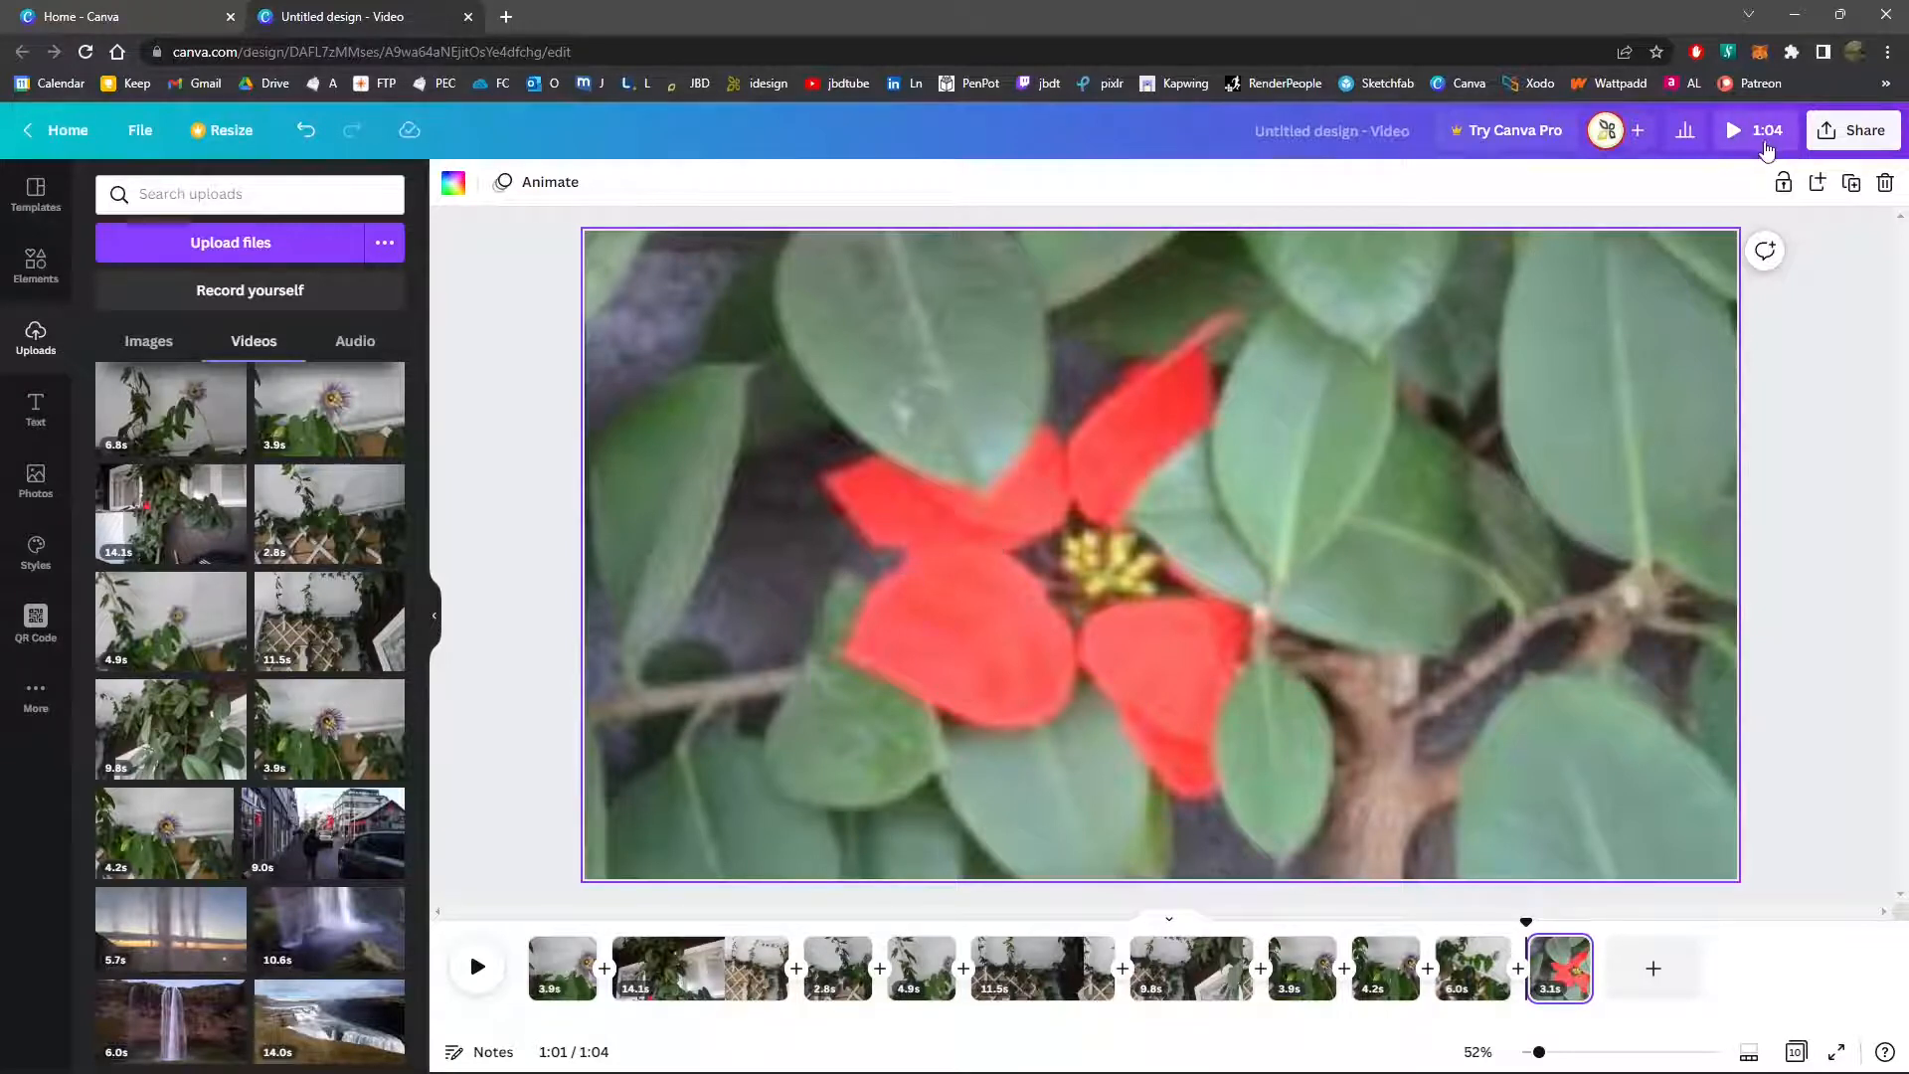
Download all pages of the design as an MP4 Video
click(1821, 139)
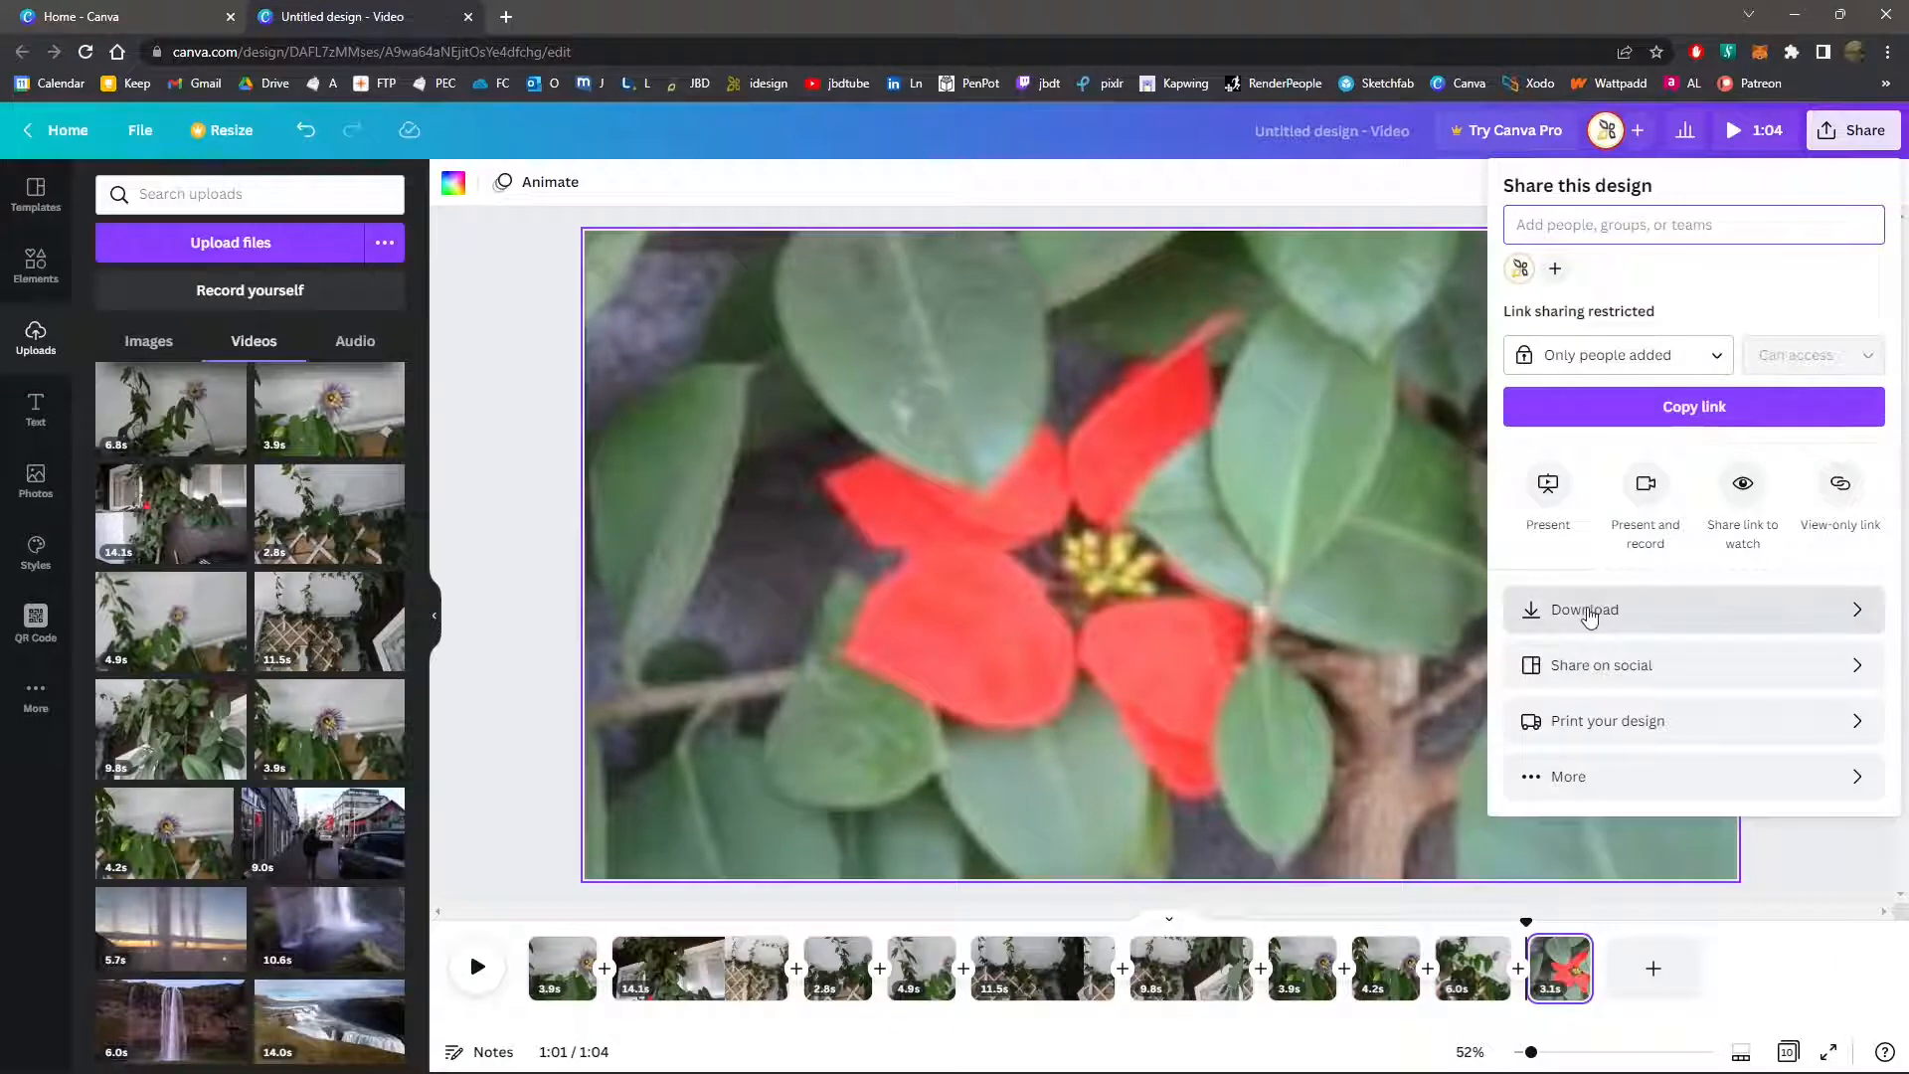
click(1854, 618)
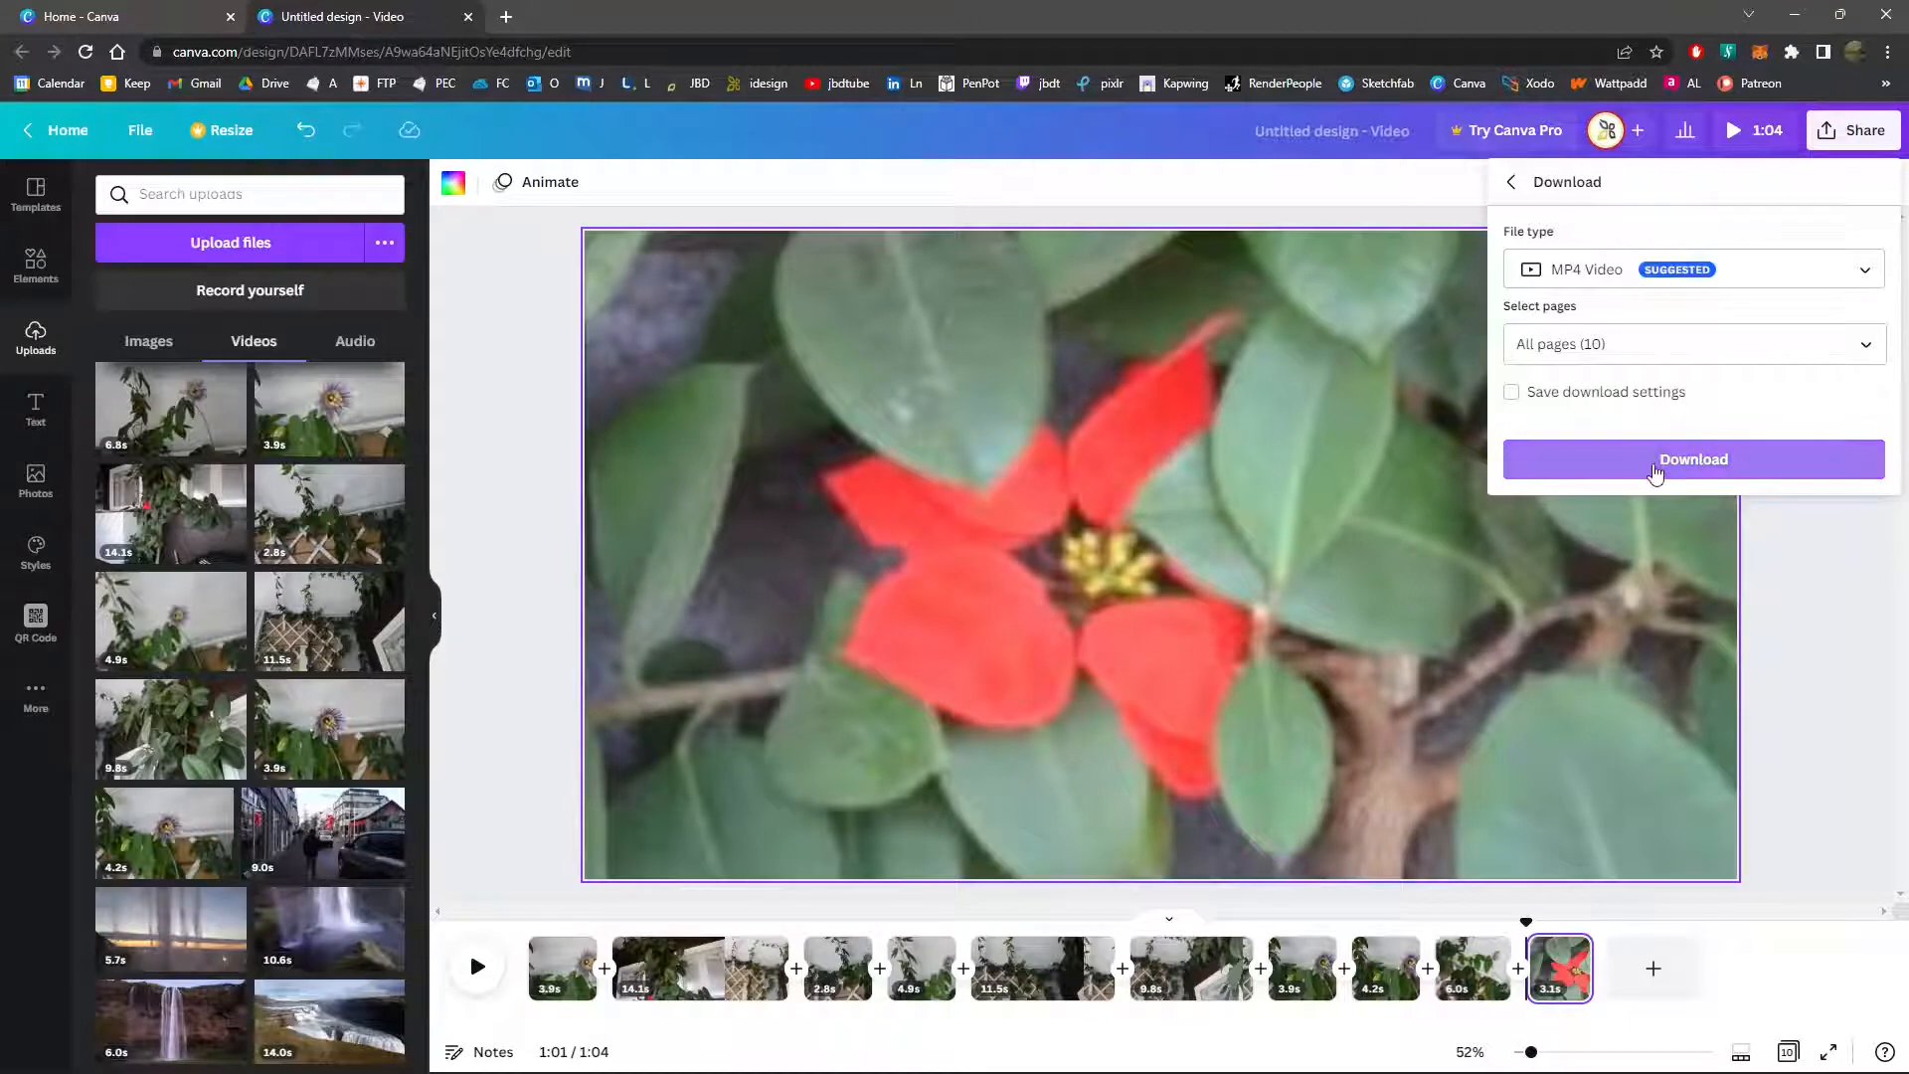
click(1655, 472)
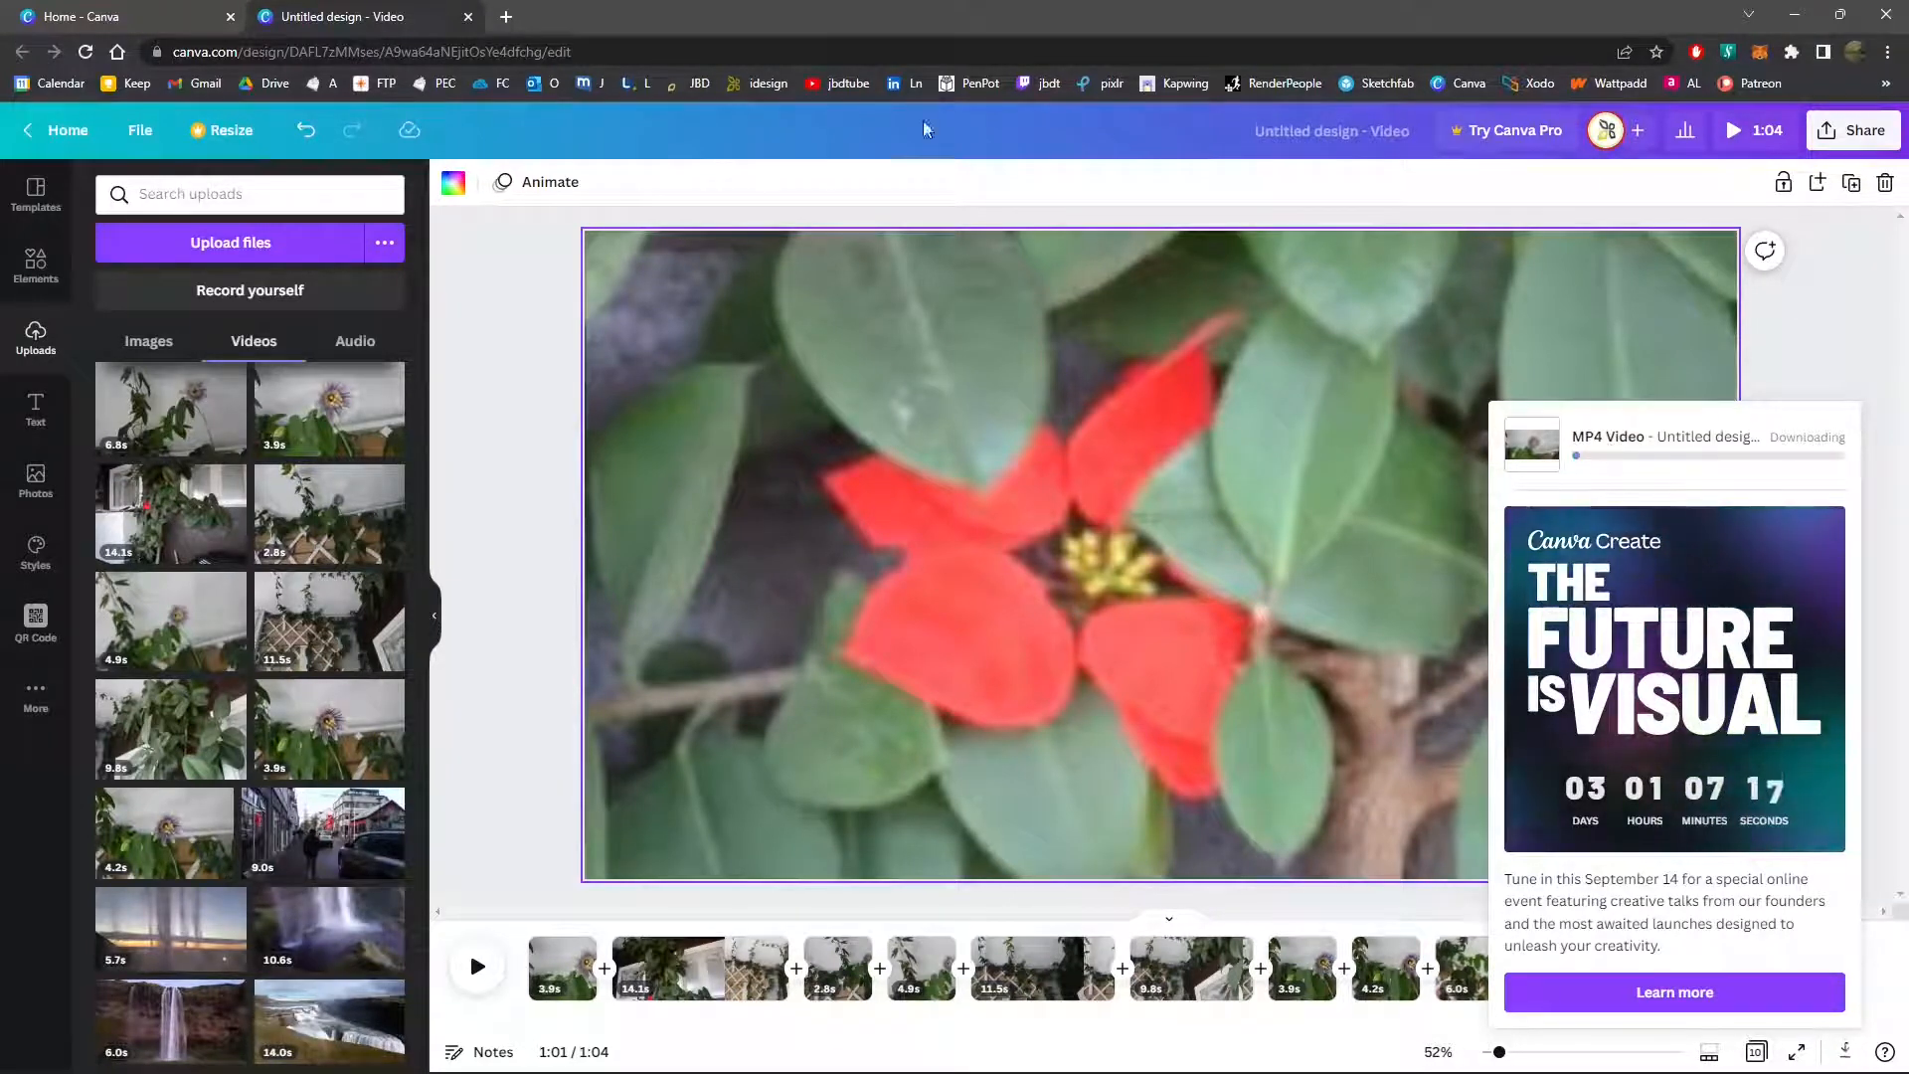
Show the Download folder beside a smaller browser window and set Untitled design.mp4 to open when its download finishes
double_click(843, 20)
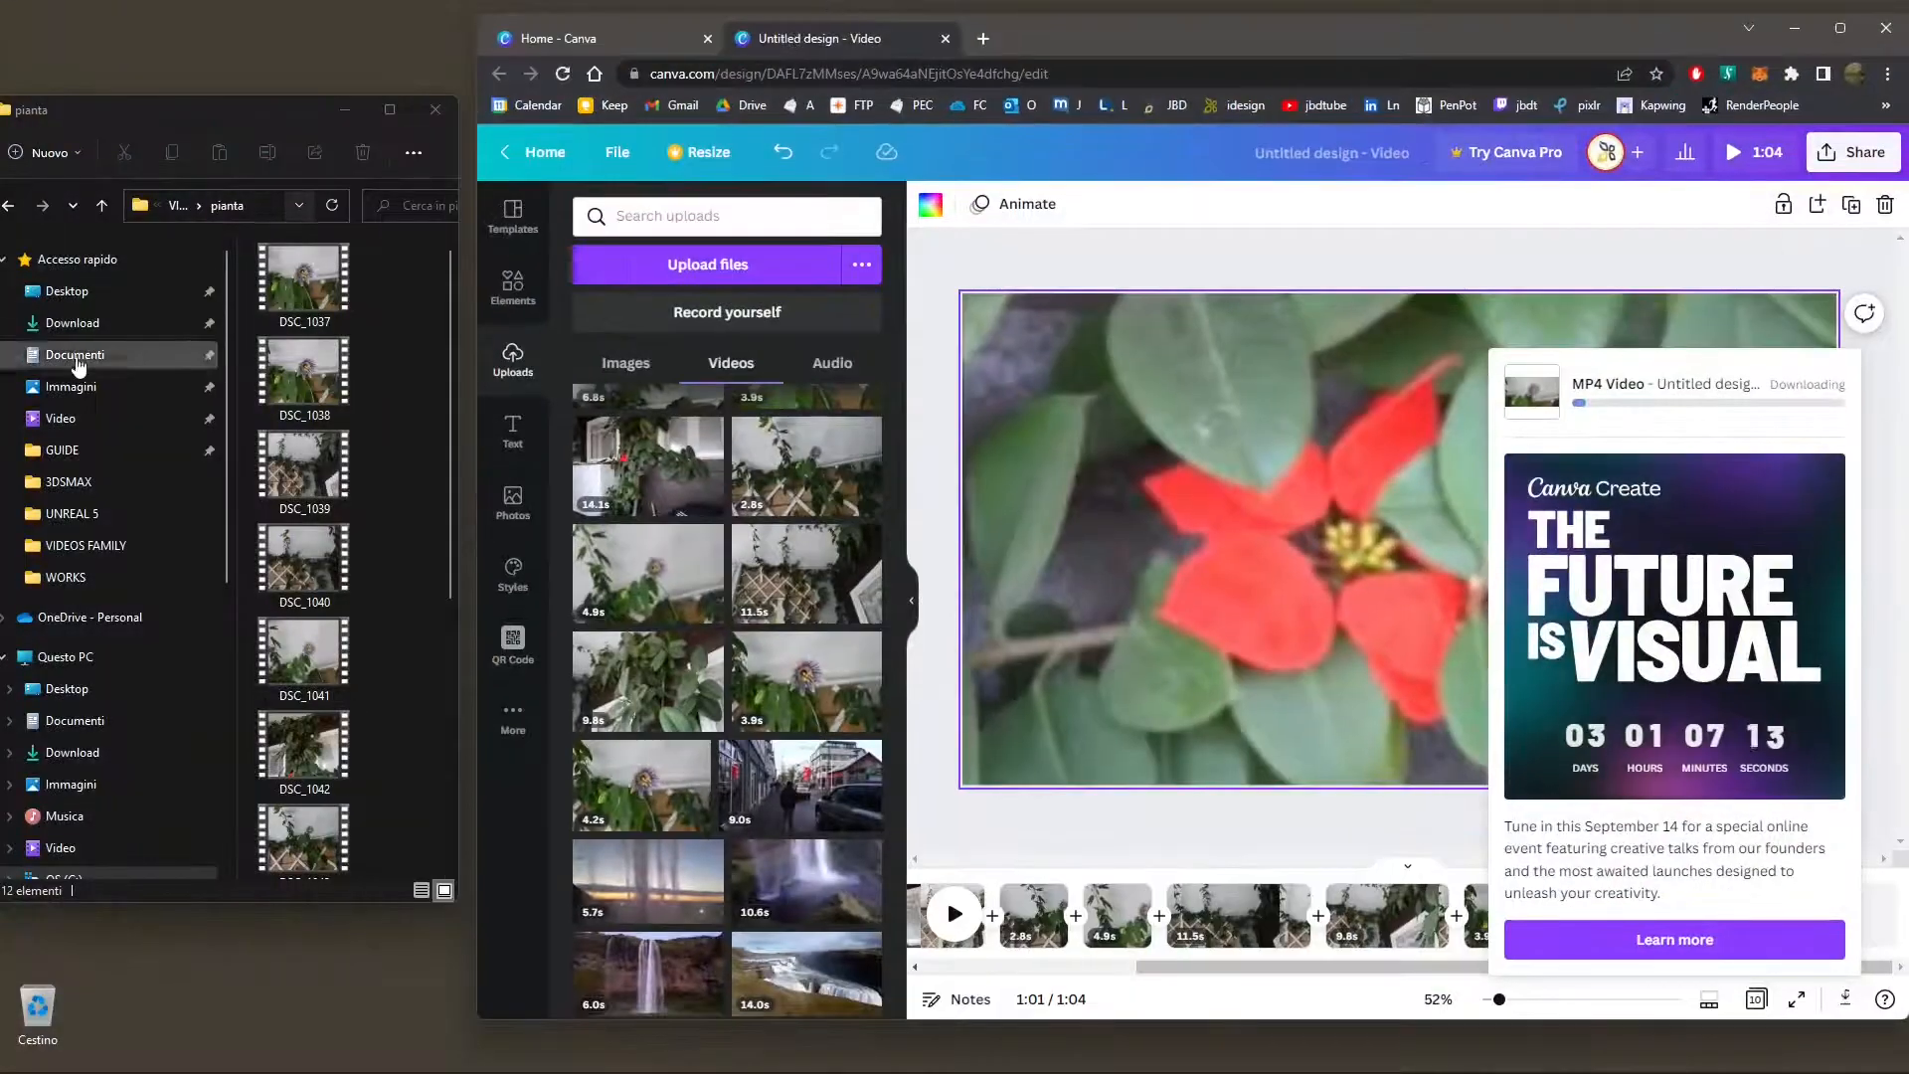
drag(361, 906, 328, 529)
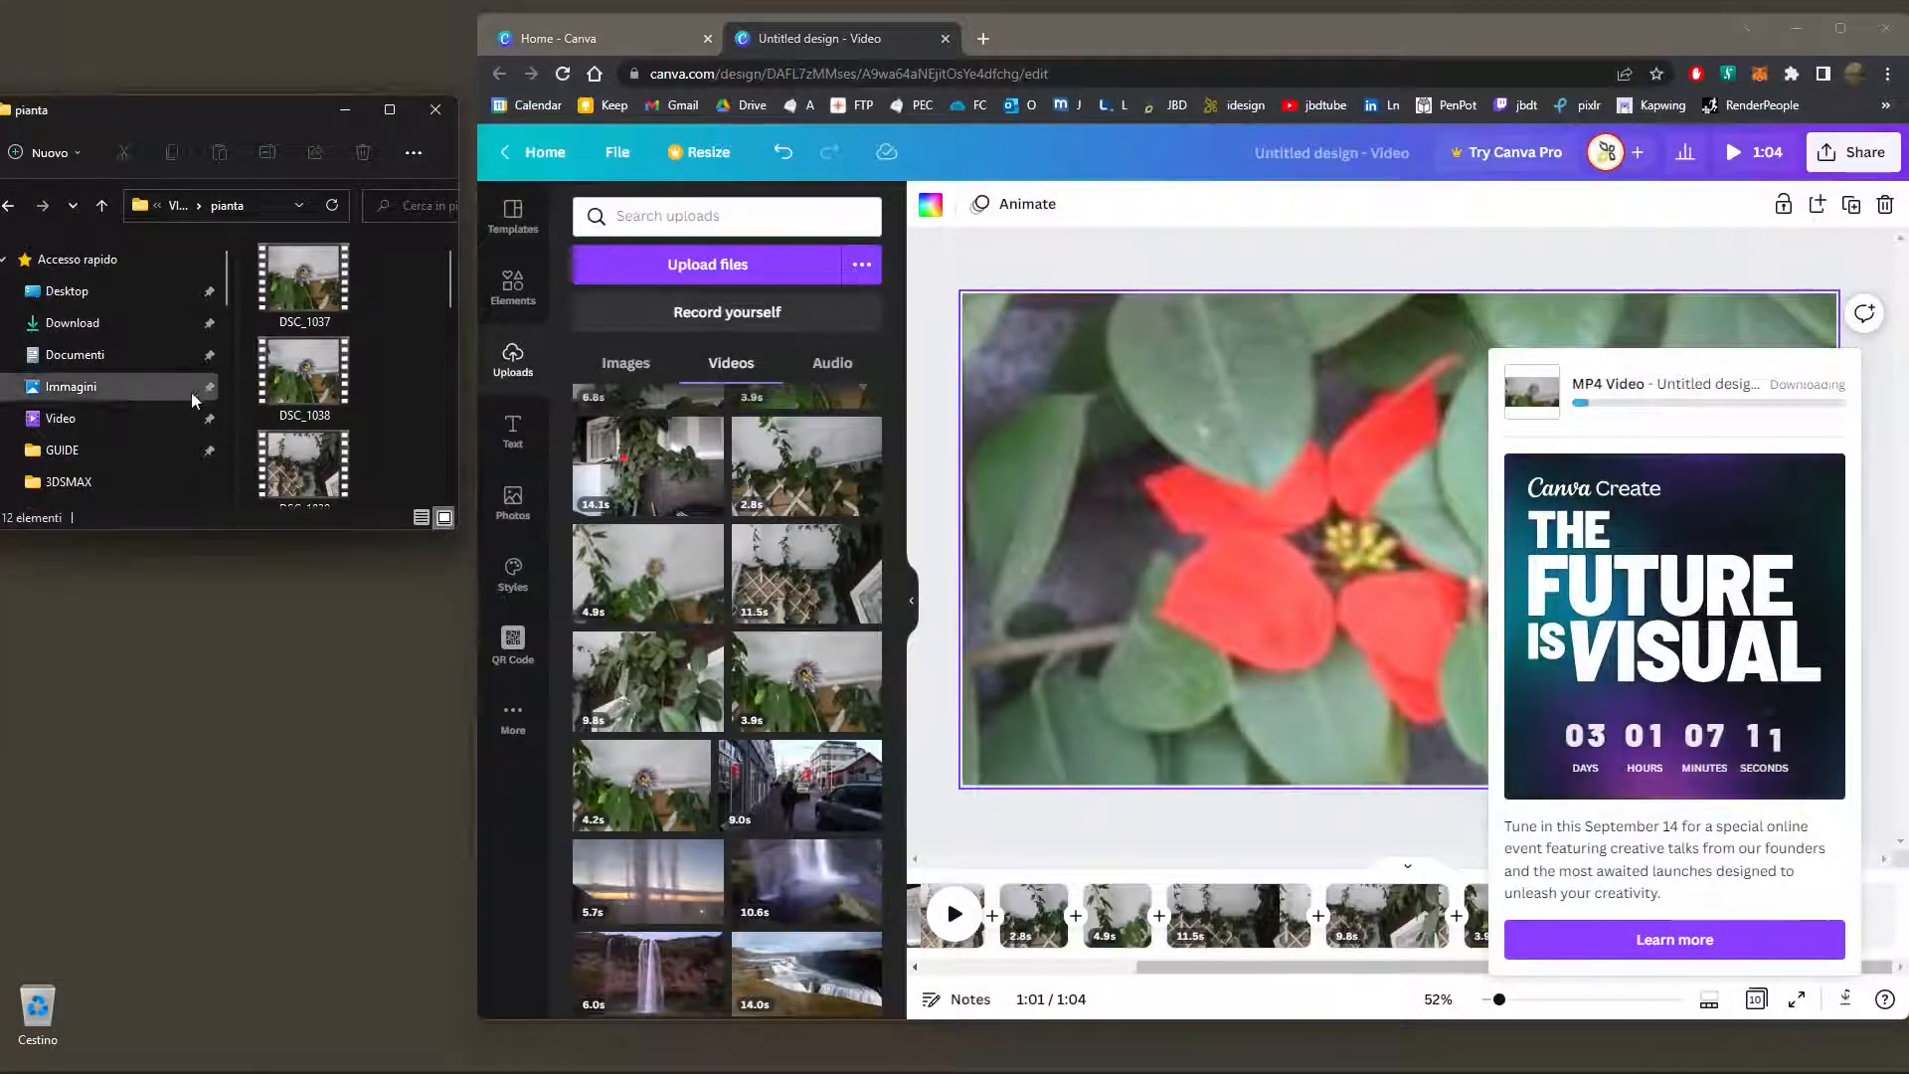
click(72, 322)
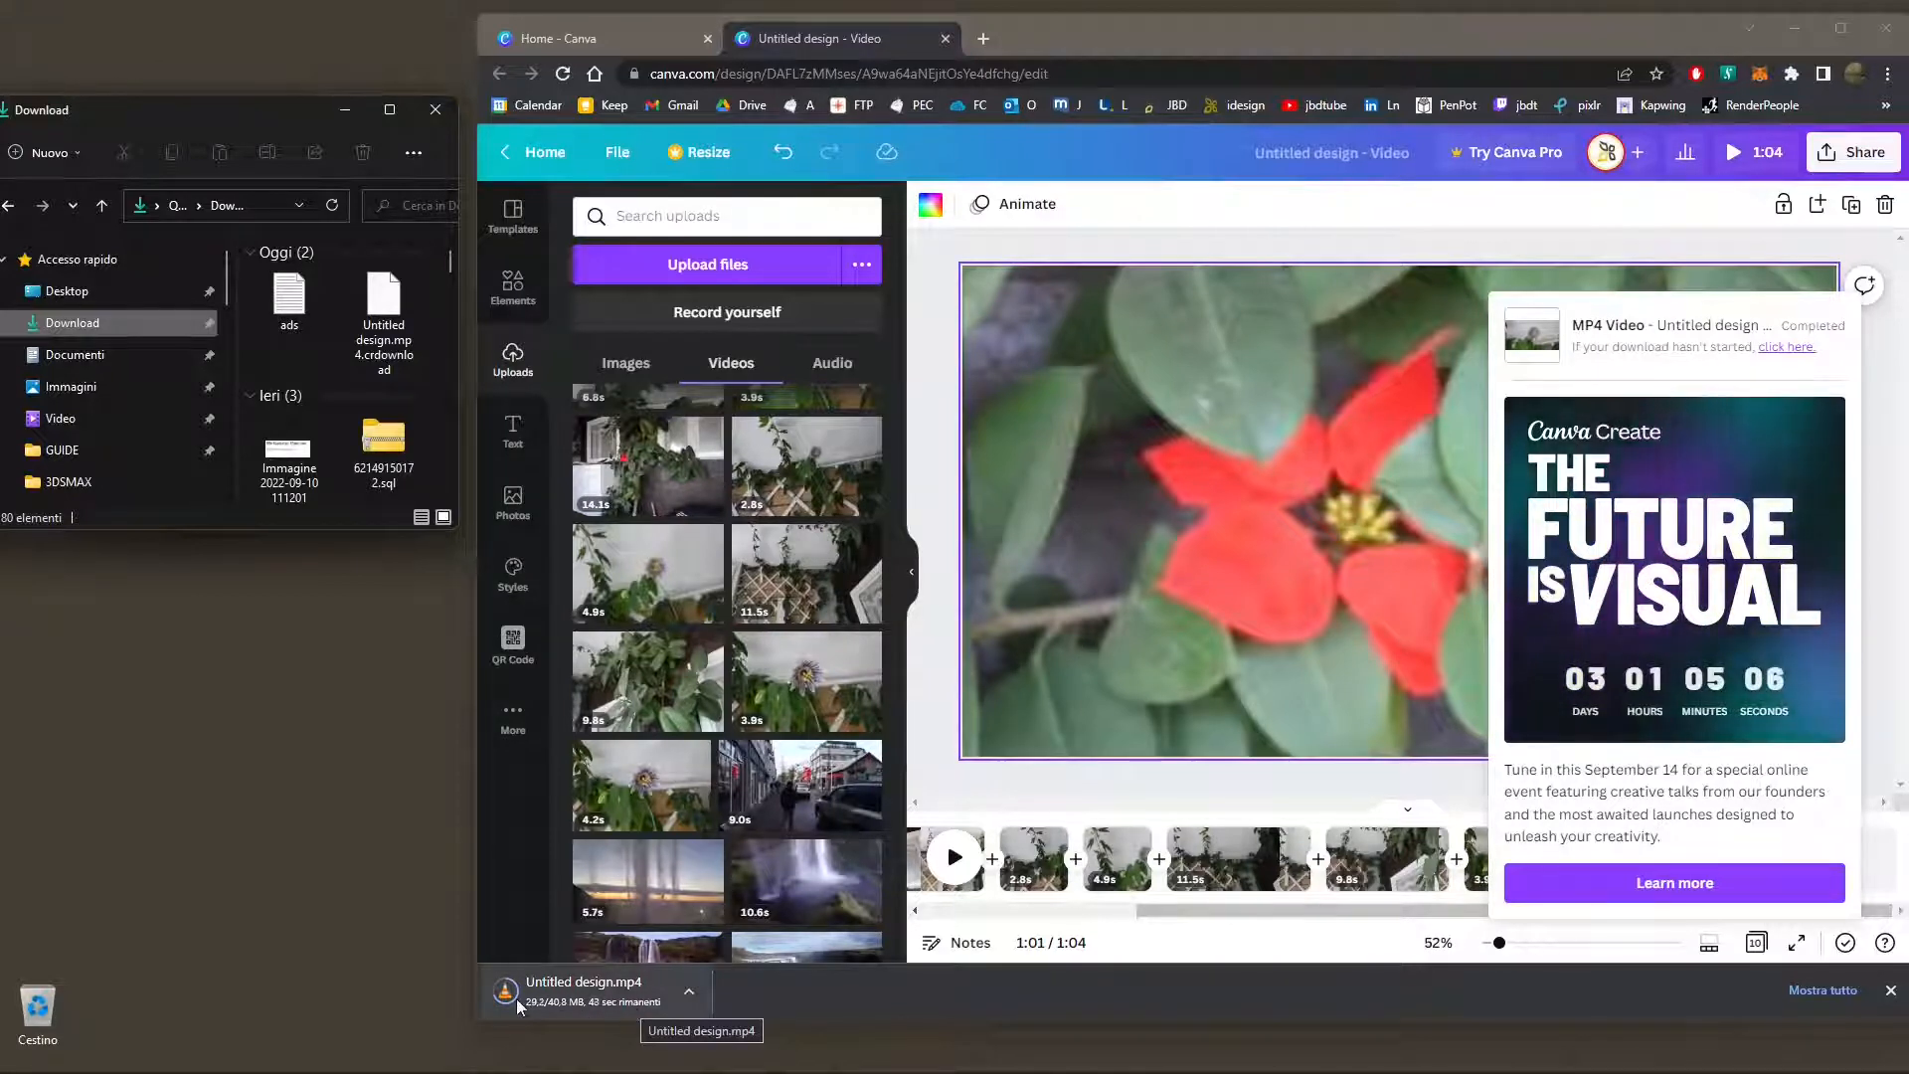
click(686, 991)
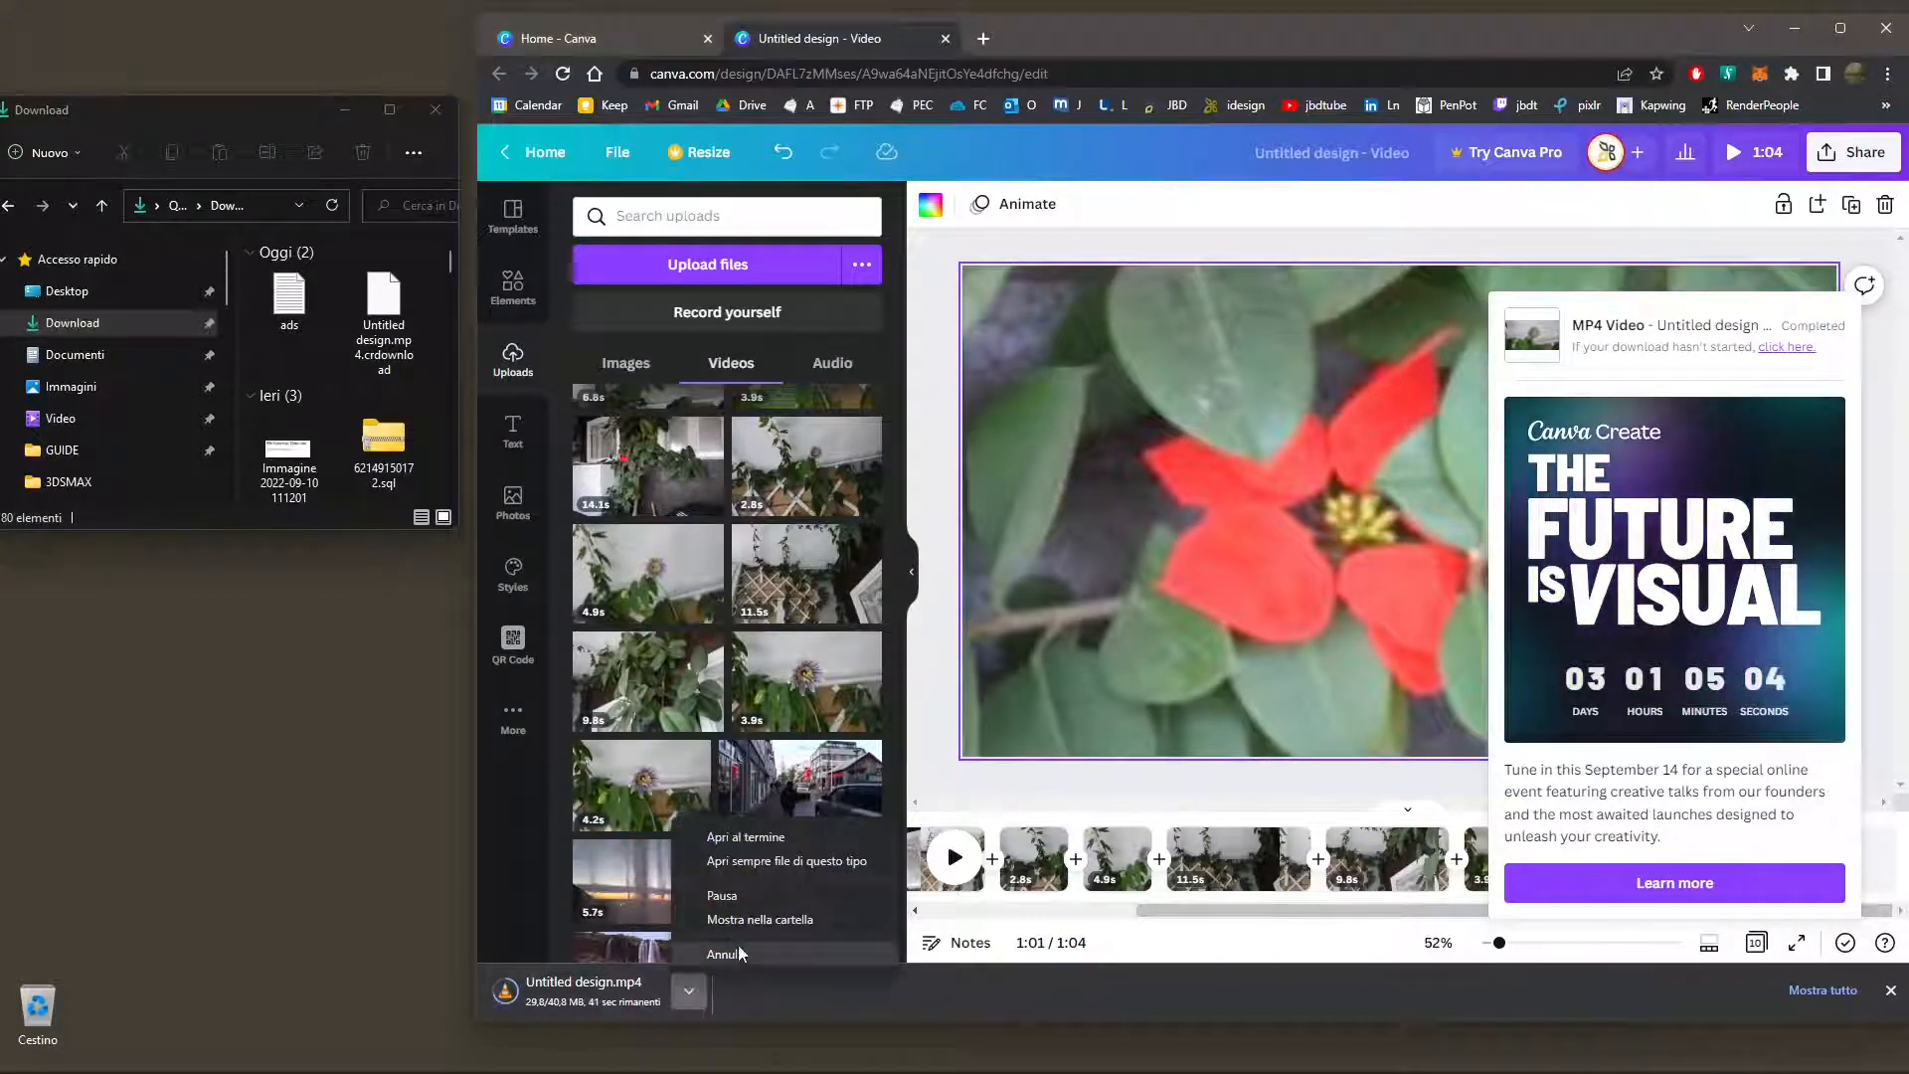
click(748, 837)
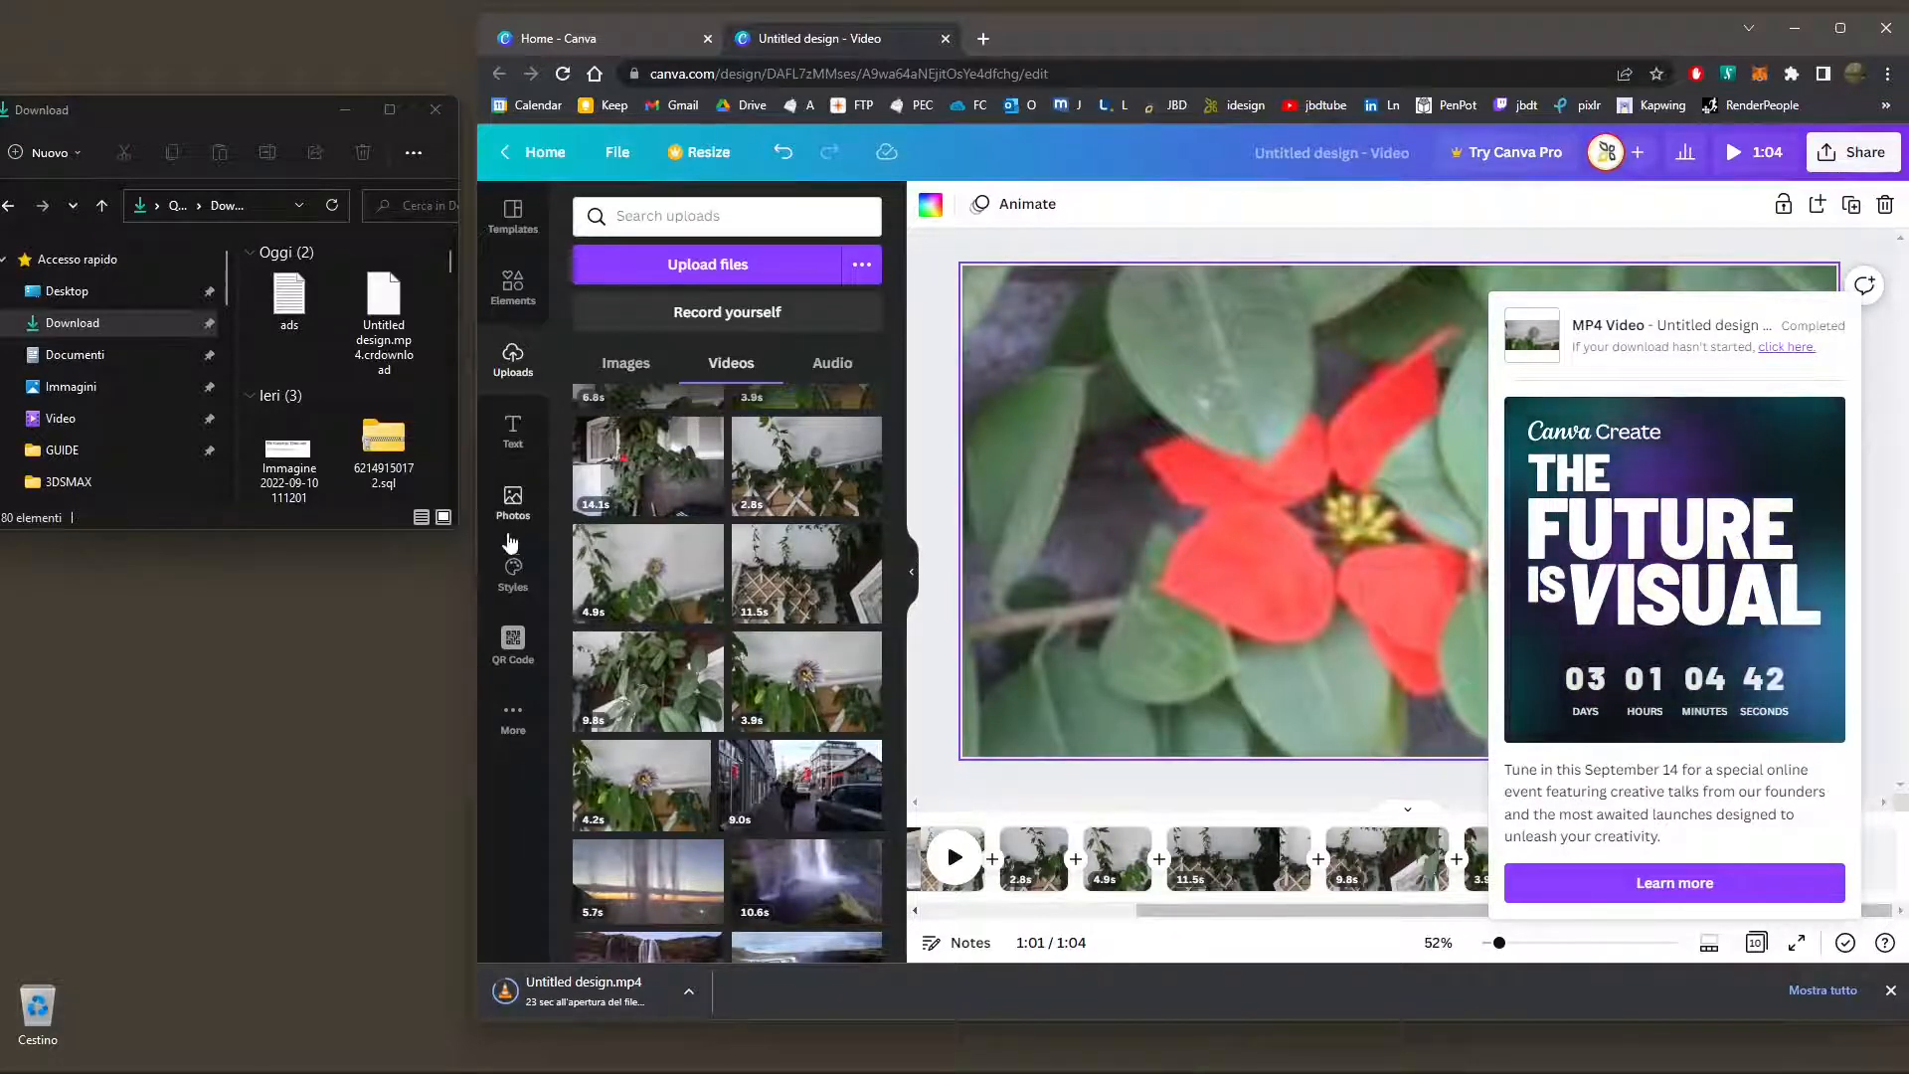
click(513, 433)
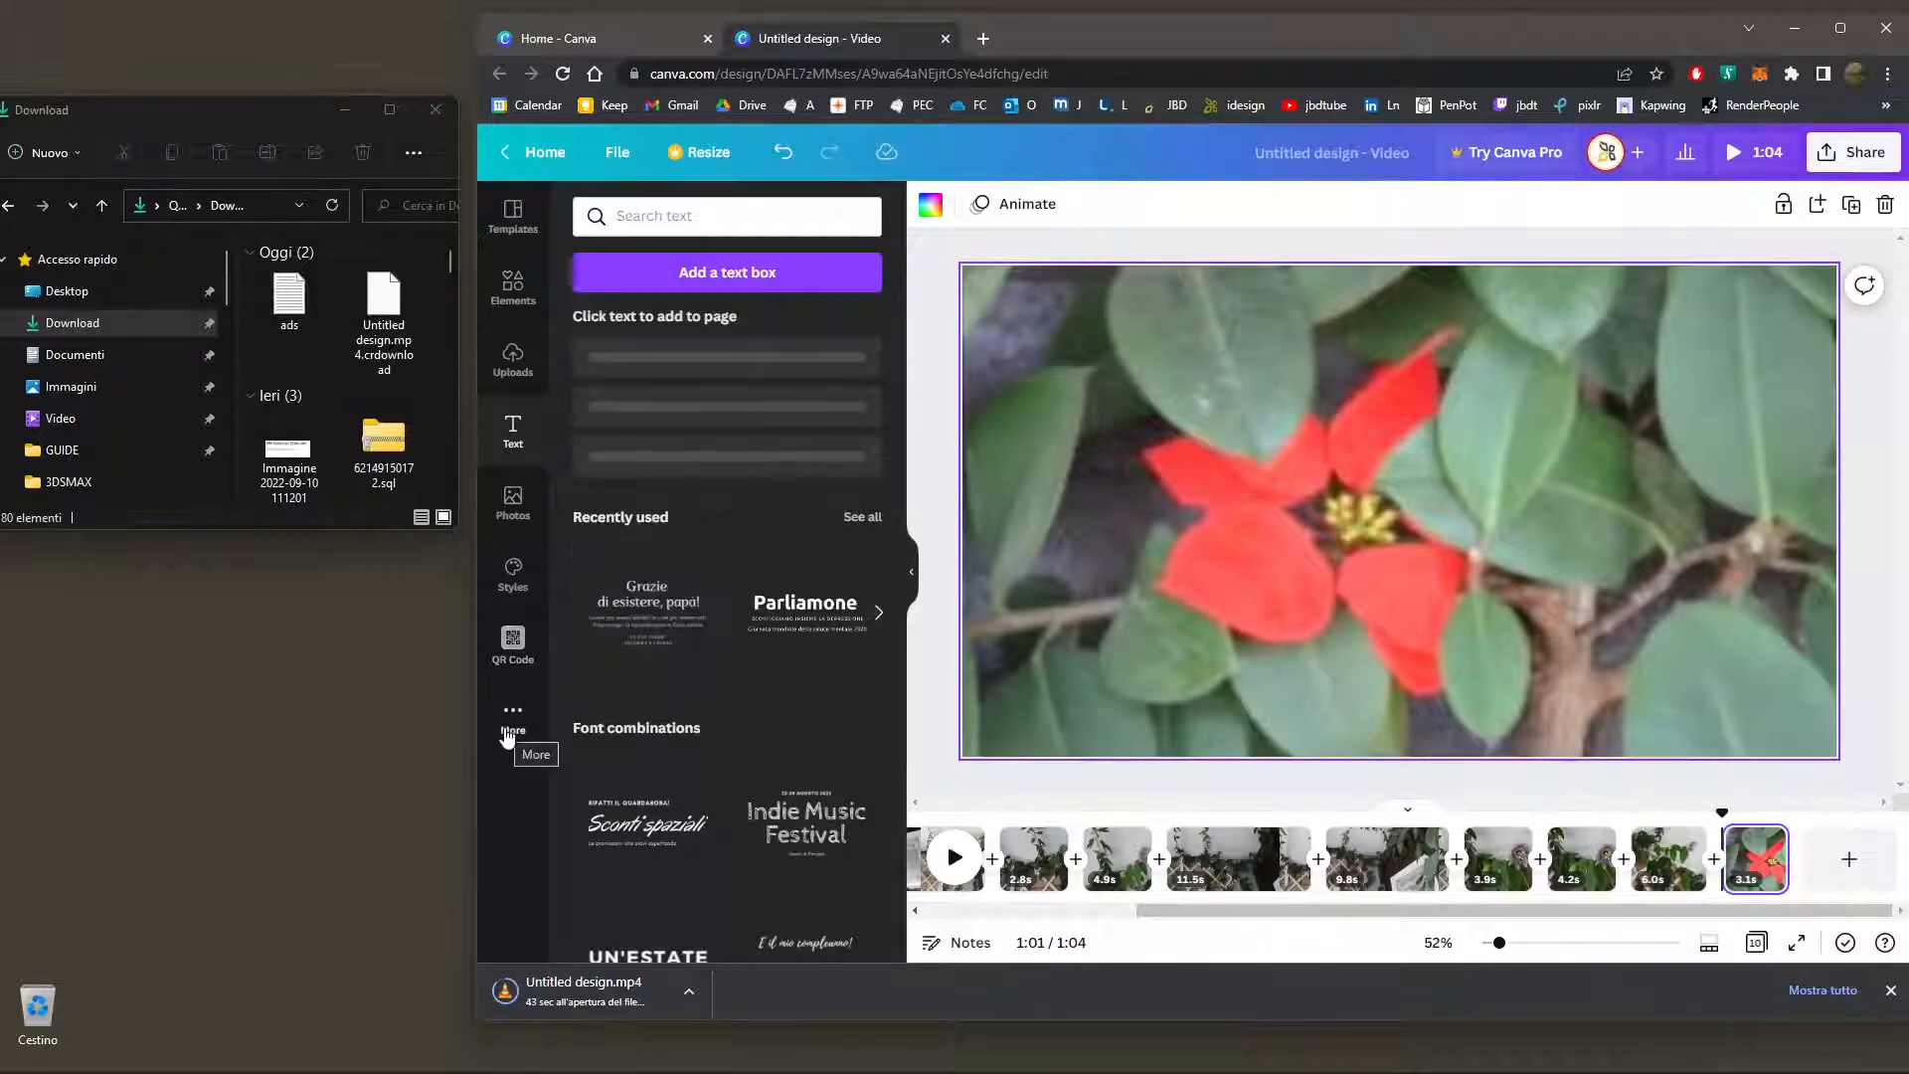
click(523, 288)
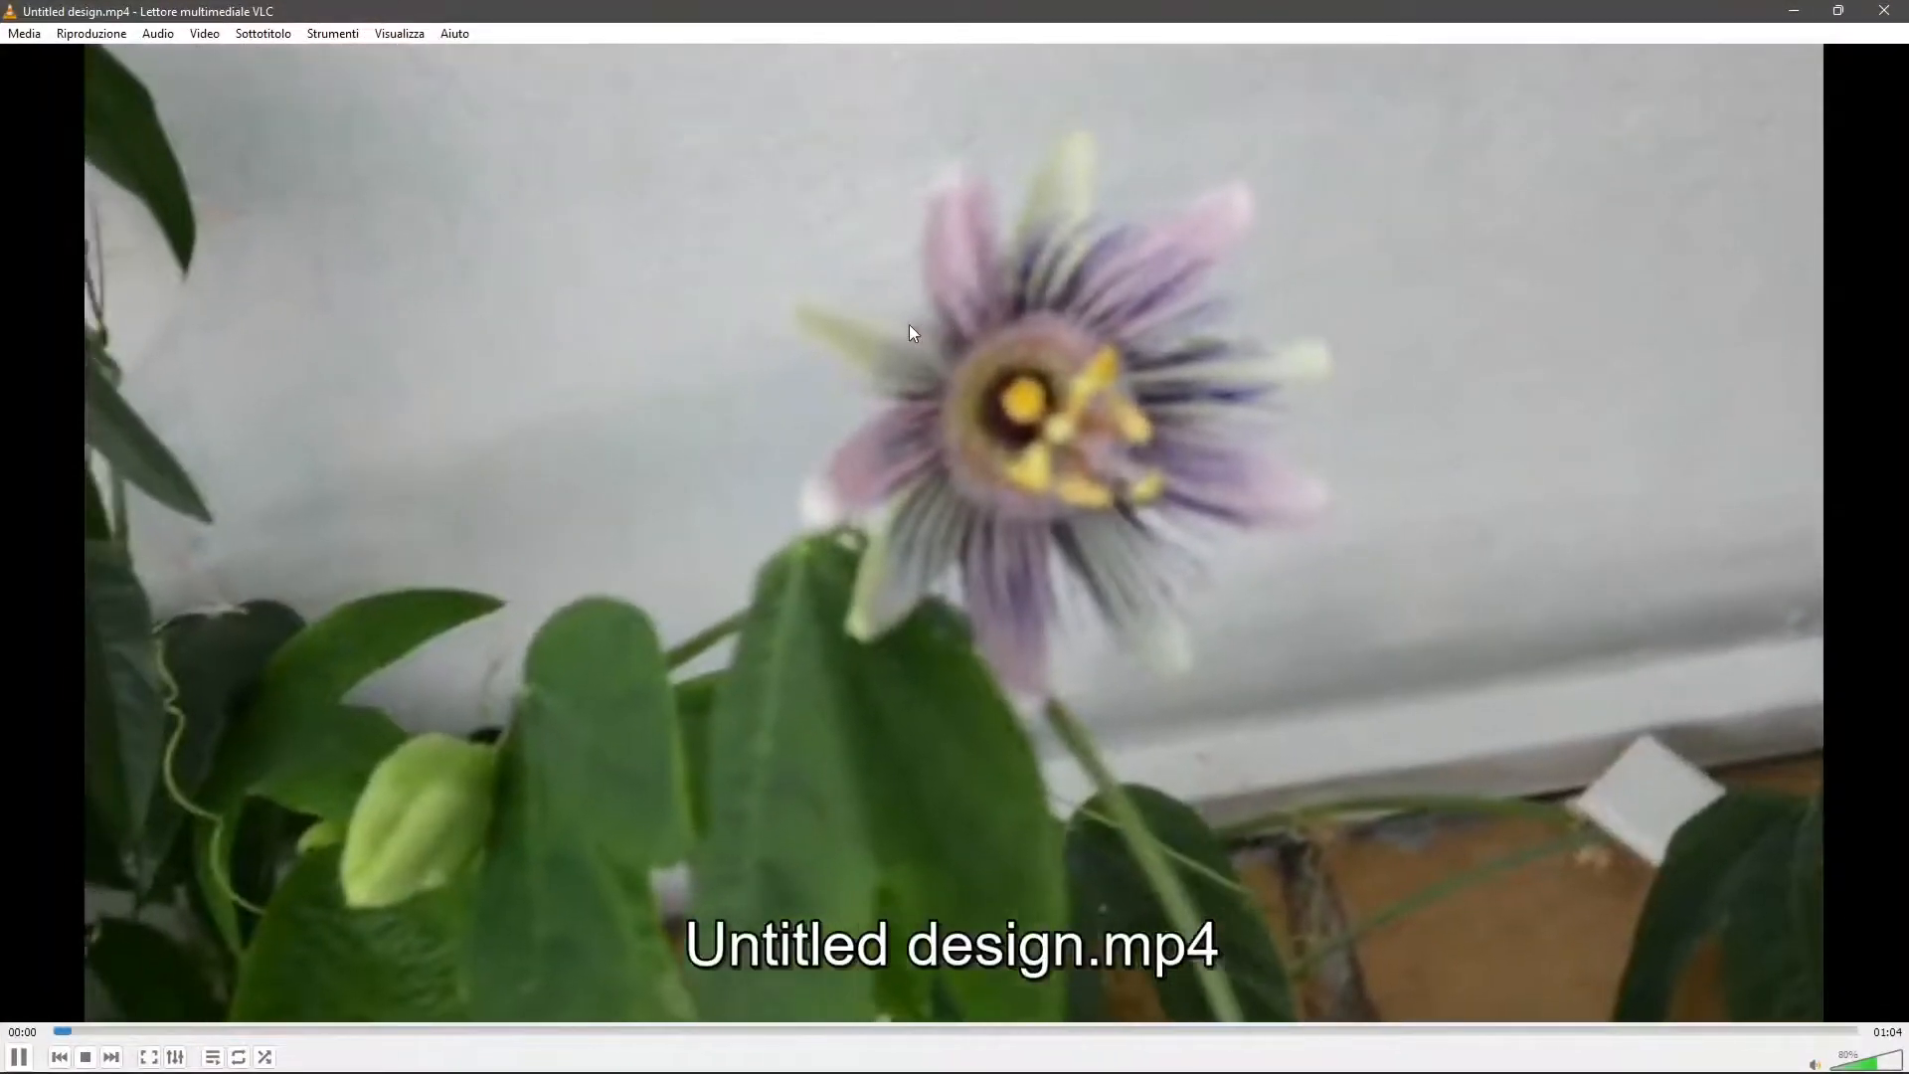
Watch the start of the exported Untitled design.mp4 in a smaller VLC window, and close the player
double_click(1039, 8)
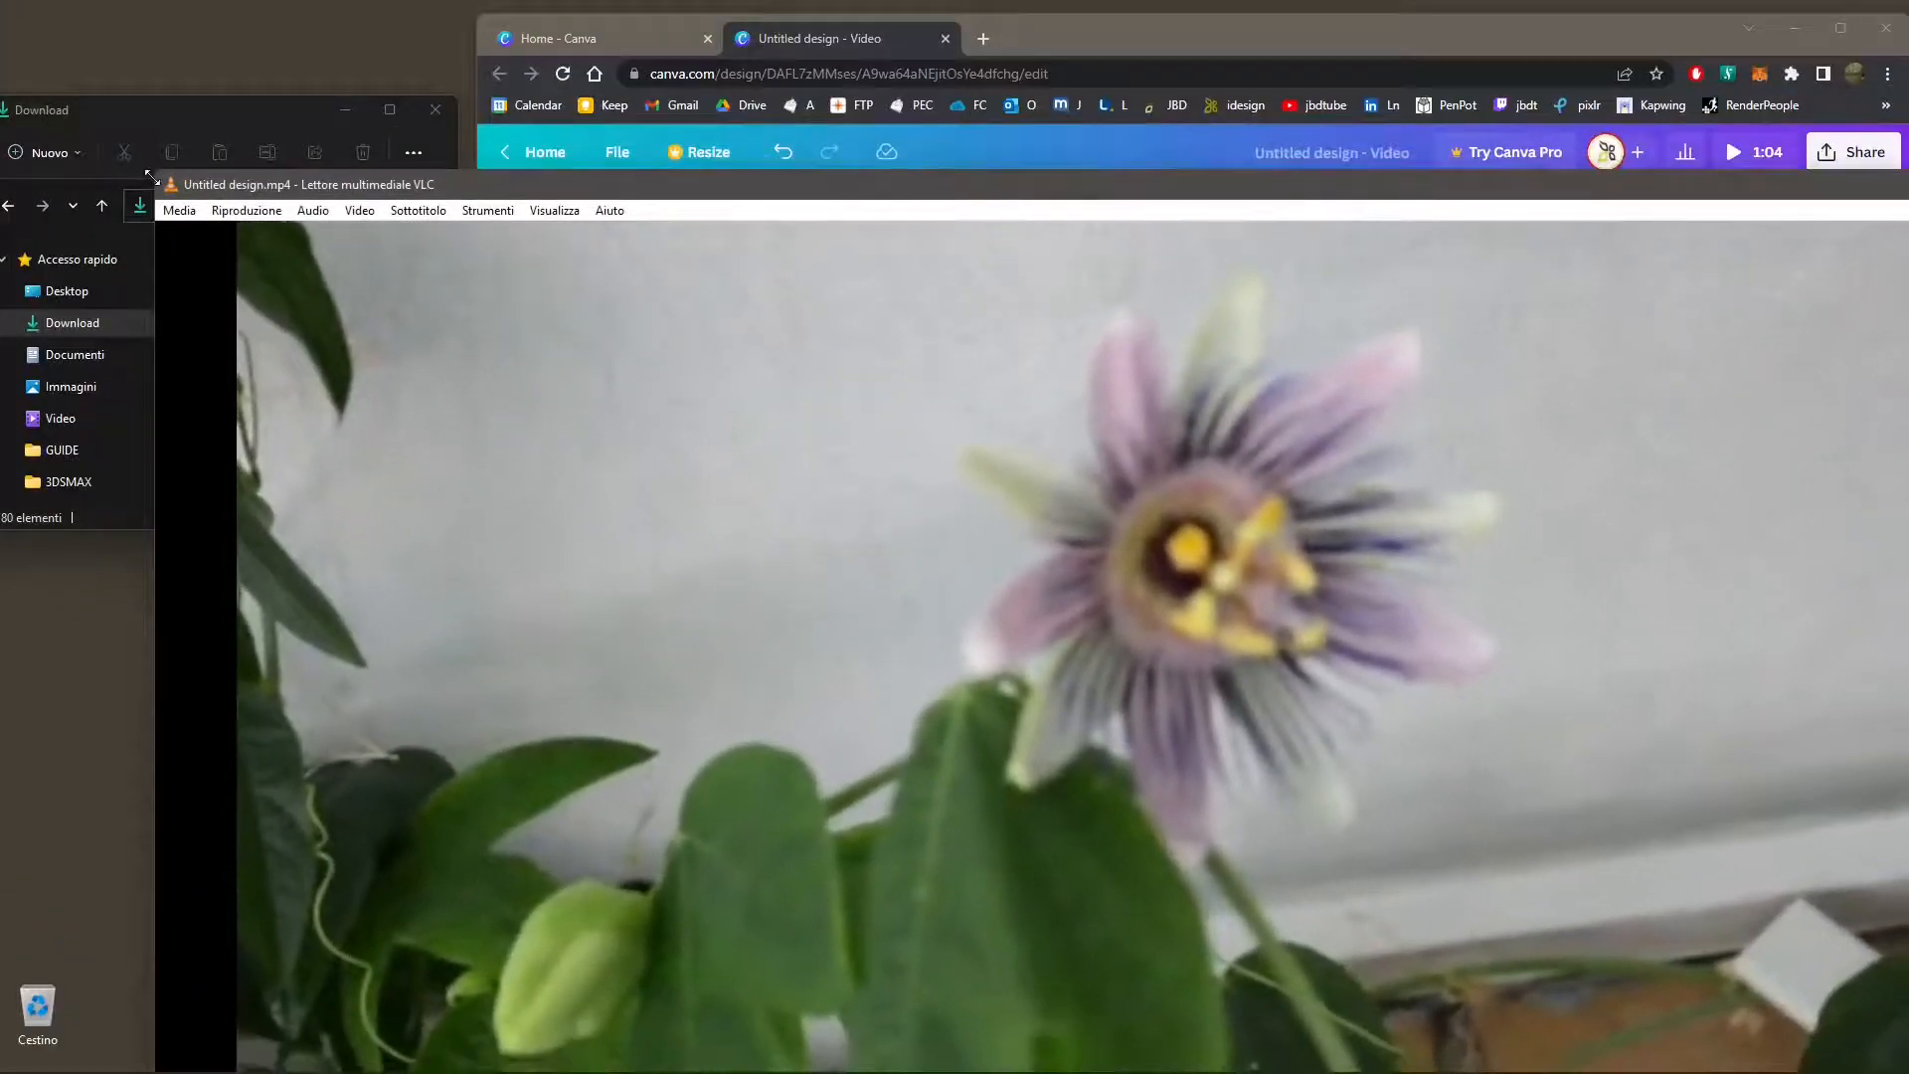
drag(156, 170, 607, 602)
drag(1079, 618, 680, 123)
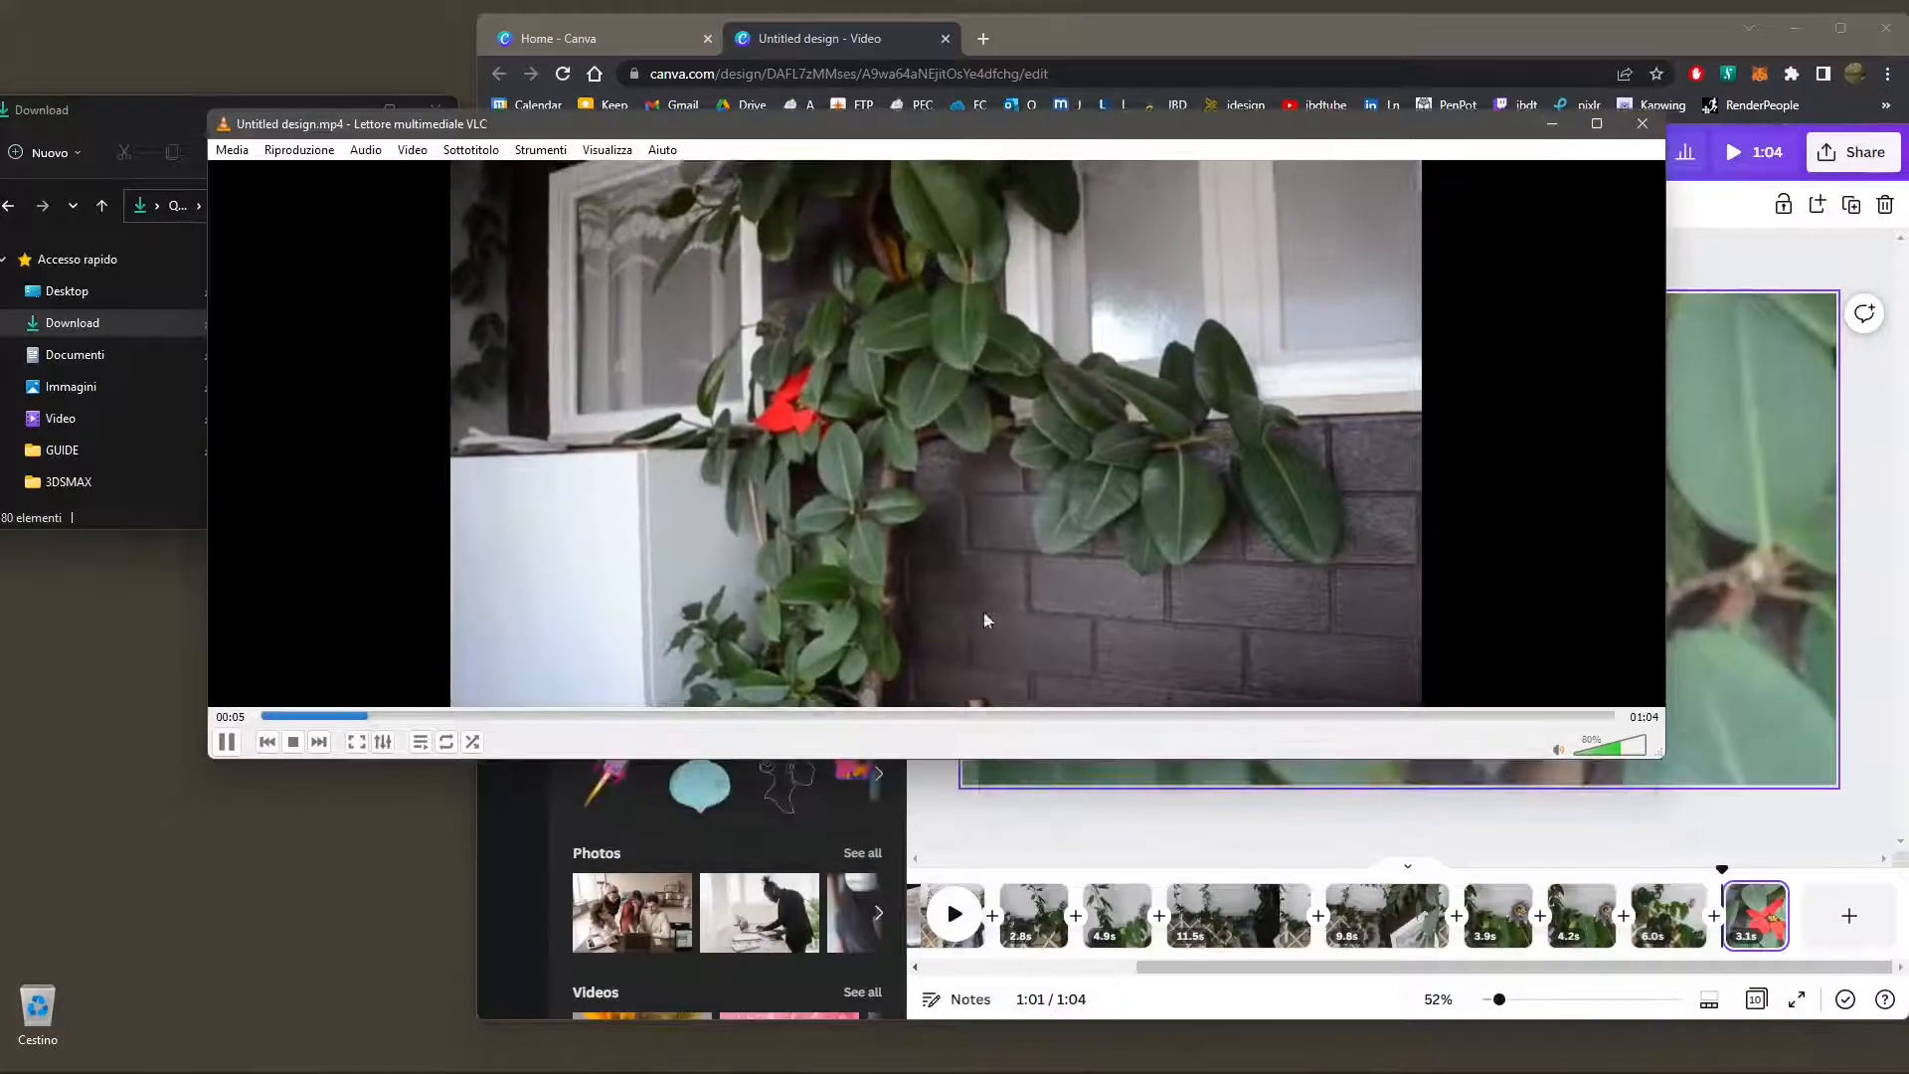
drag(1006, 758, 994, 909)
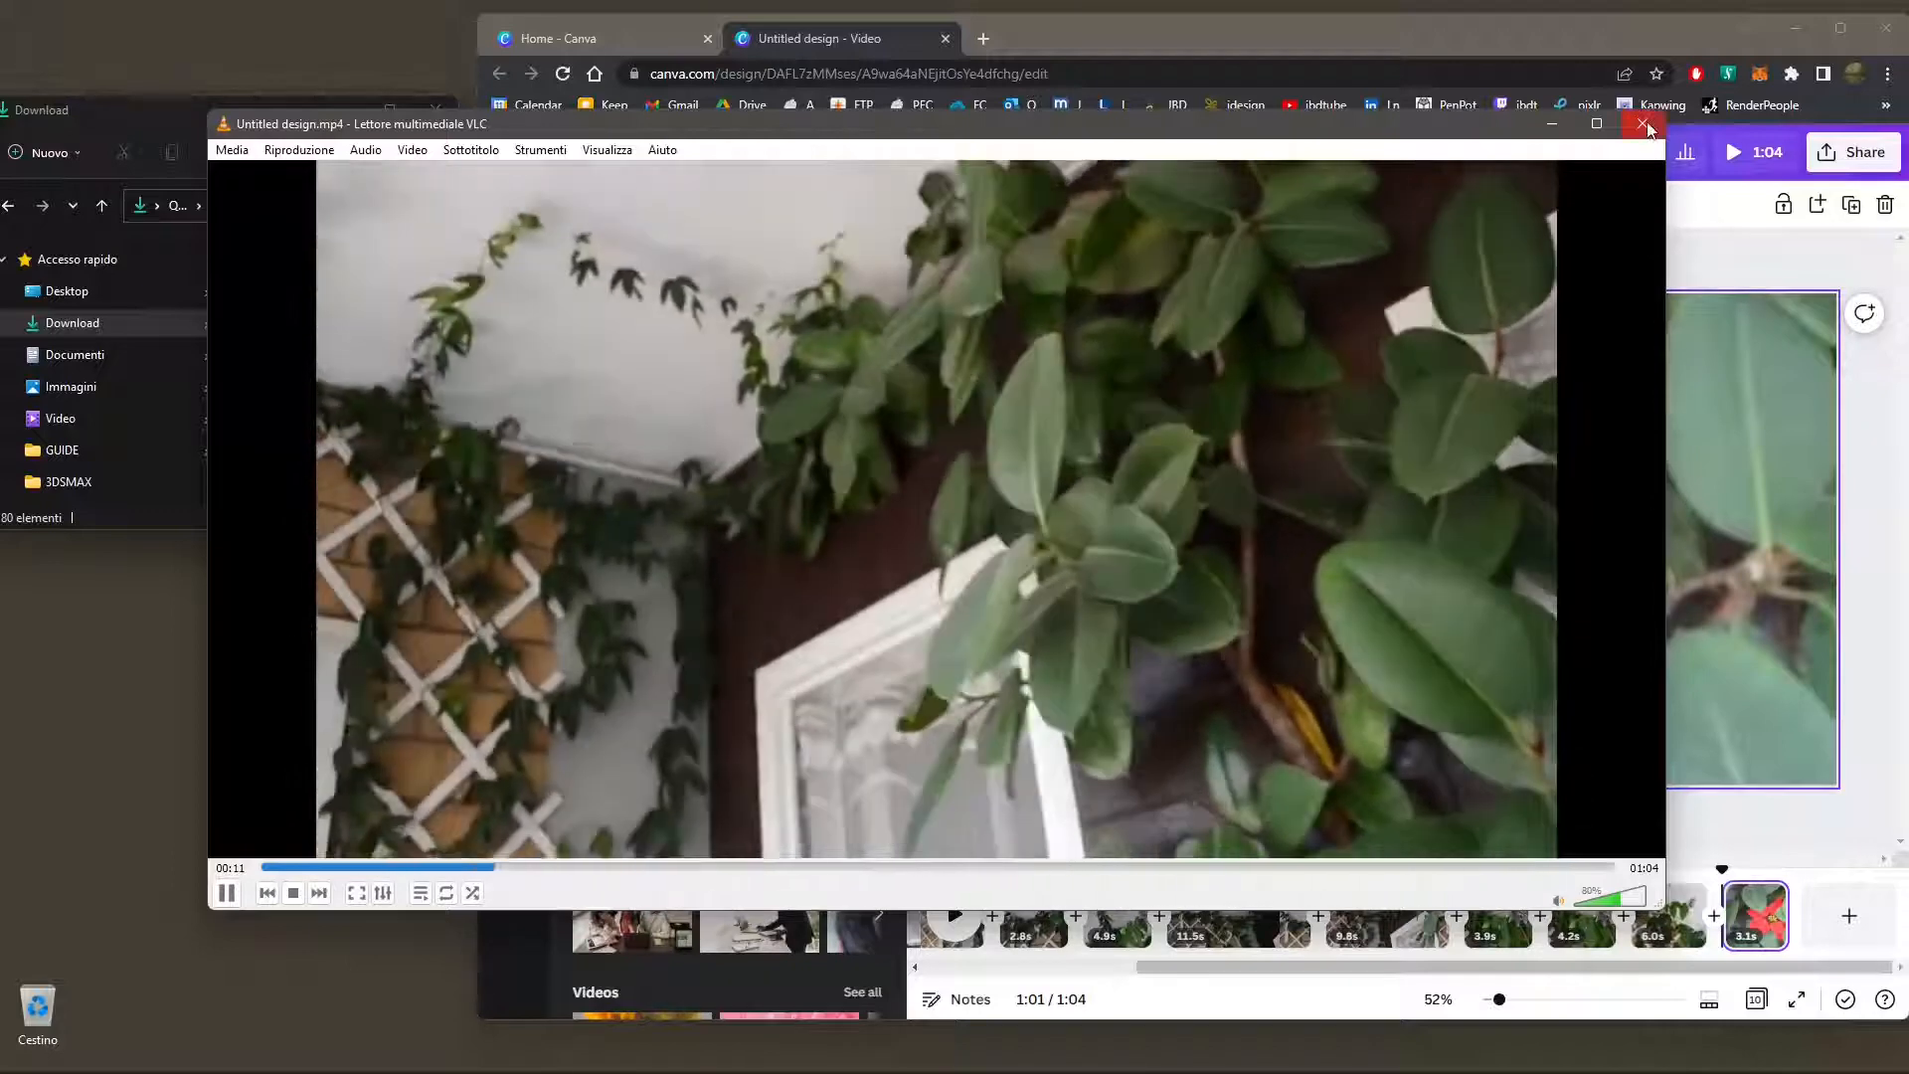
click(1643, 124)
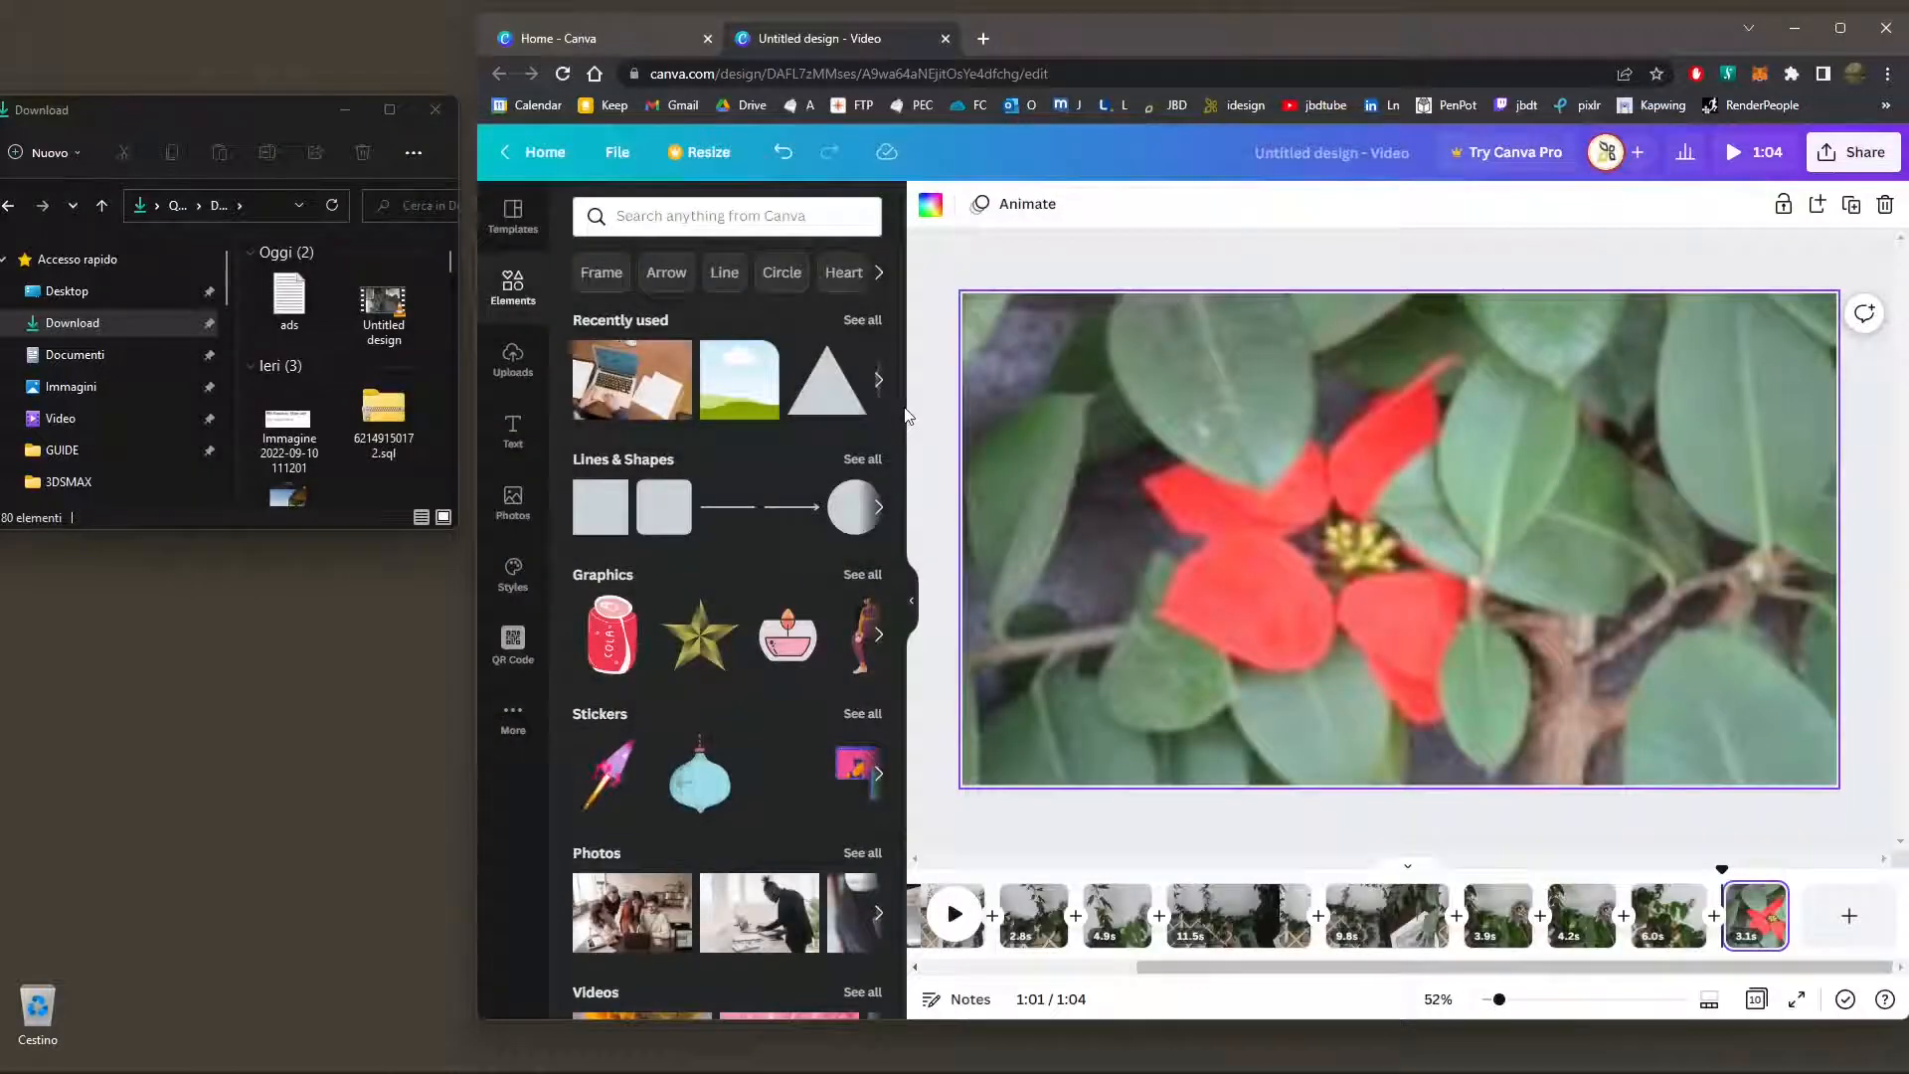